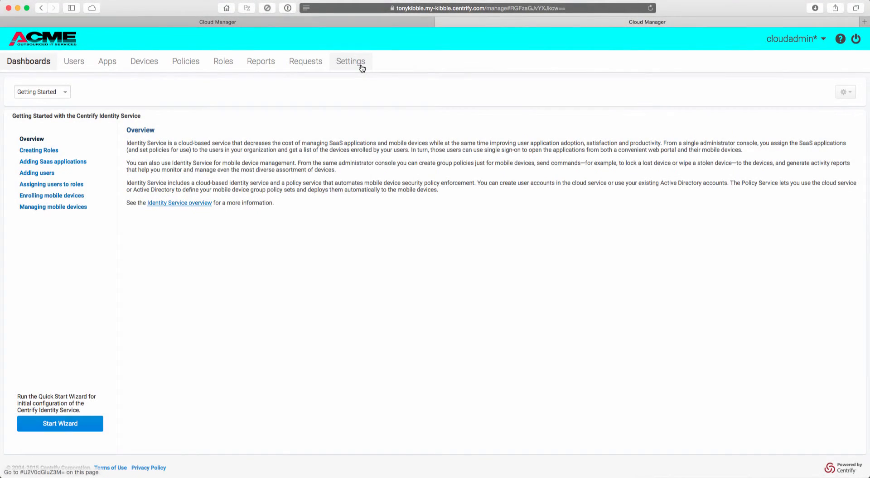
- Review the login suffixes, user accounts and roles configured in the ACME tenant
left_click(360, 65)
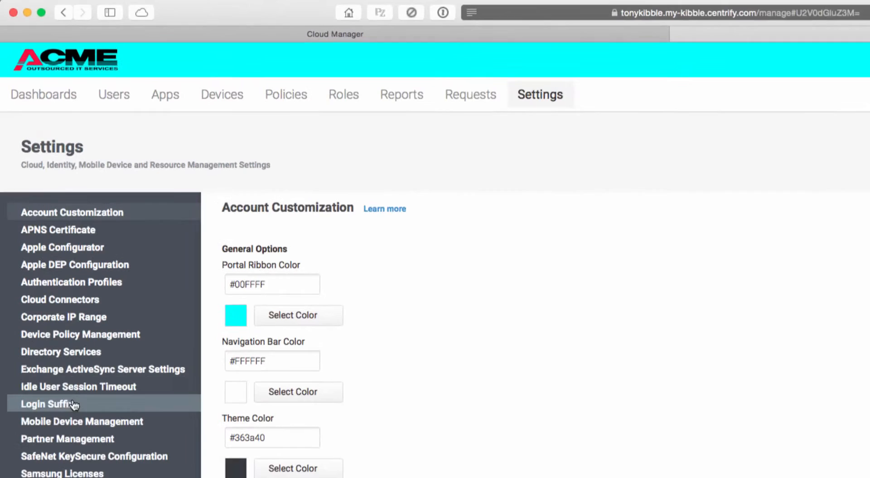
left_click(73, 405)
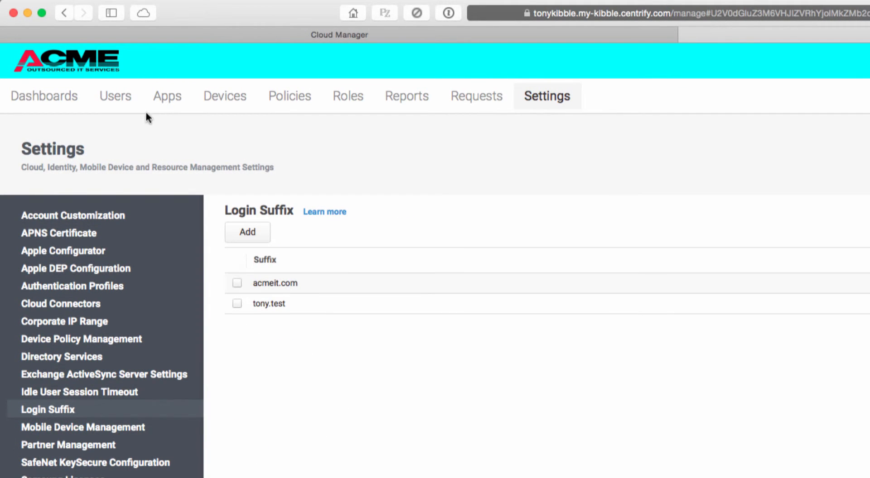
left_click(116, 98)
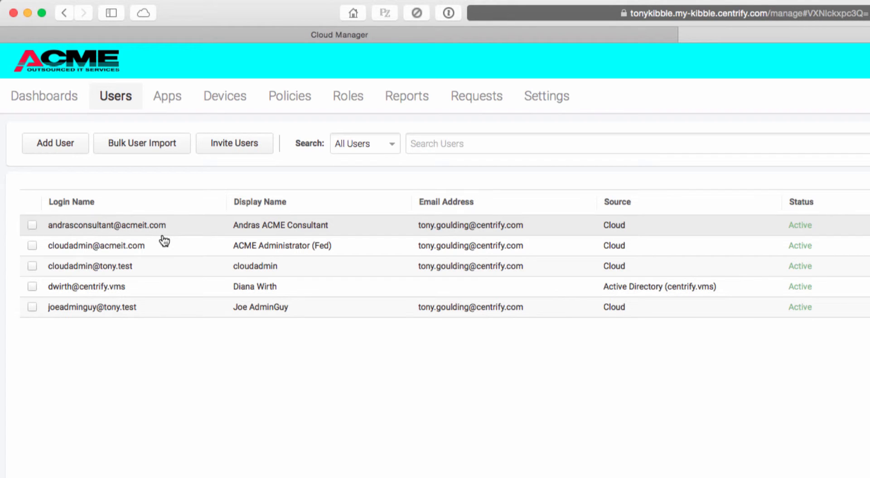
left_click(356, 99)
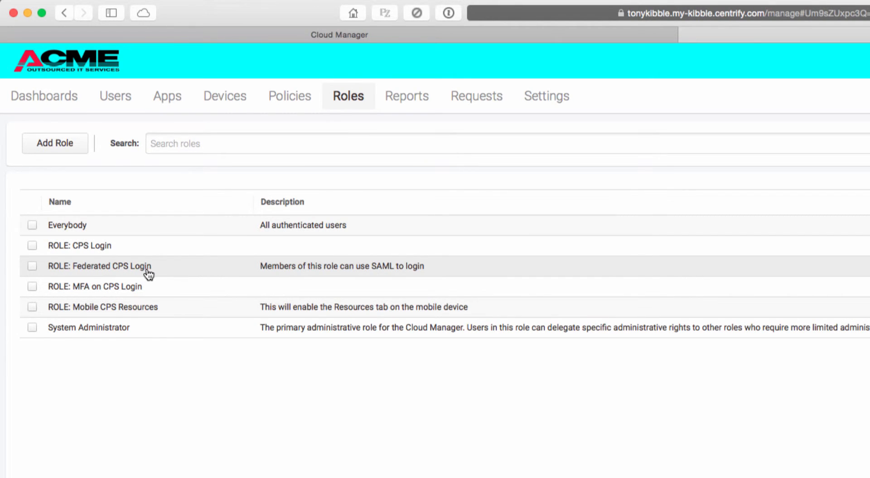
- Switch to the Centrify tenant and examine the administrative rights of ROLE: CPS Access, especially Privilege Management
left_click(314, 35)
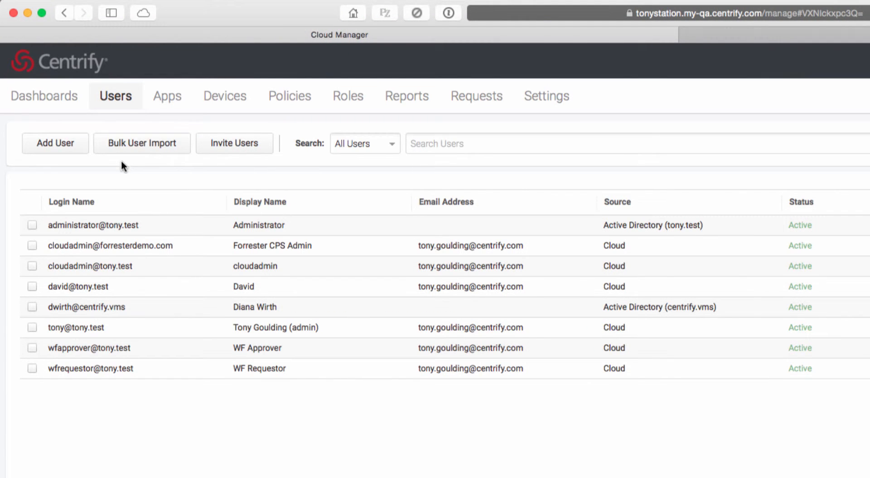
left_click(337, 105)
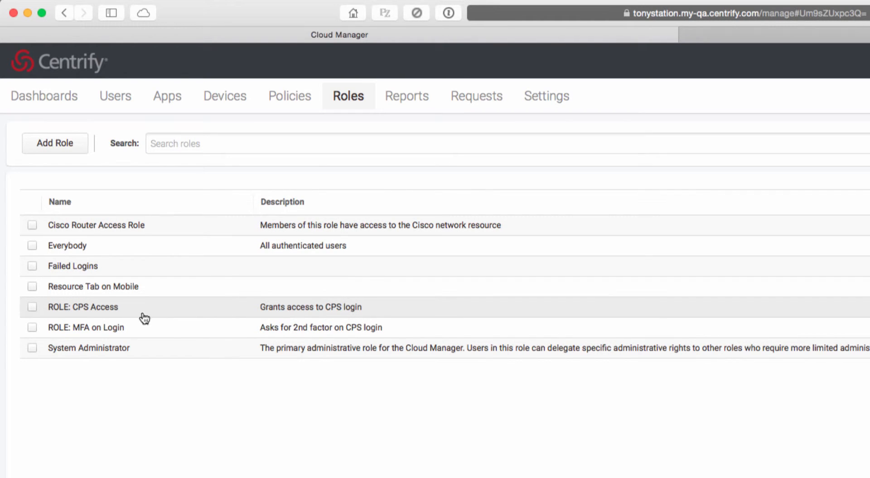
left_click(97, 313)
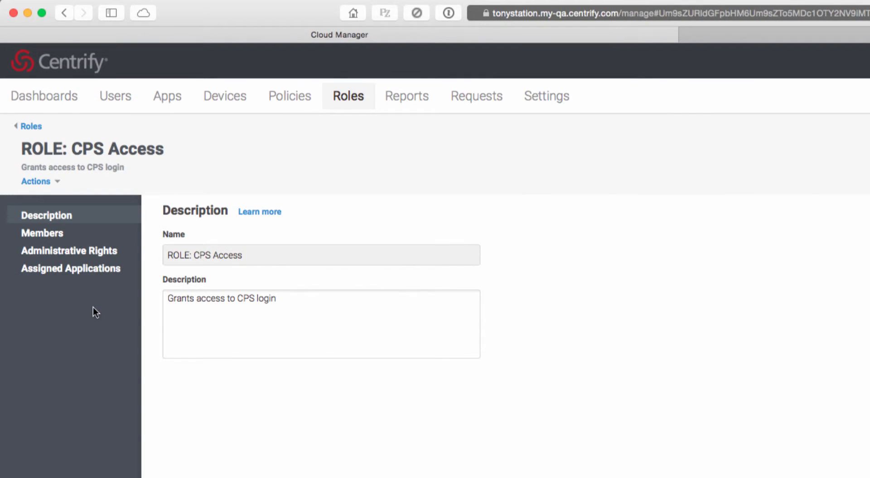
left_click(81, 252)
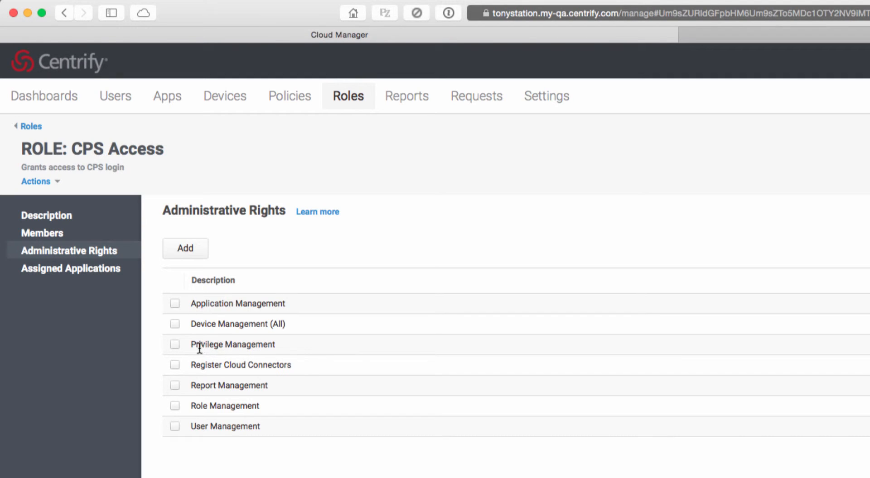
triple_click(214, 345)
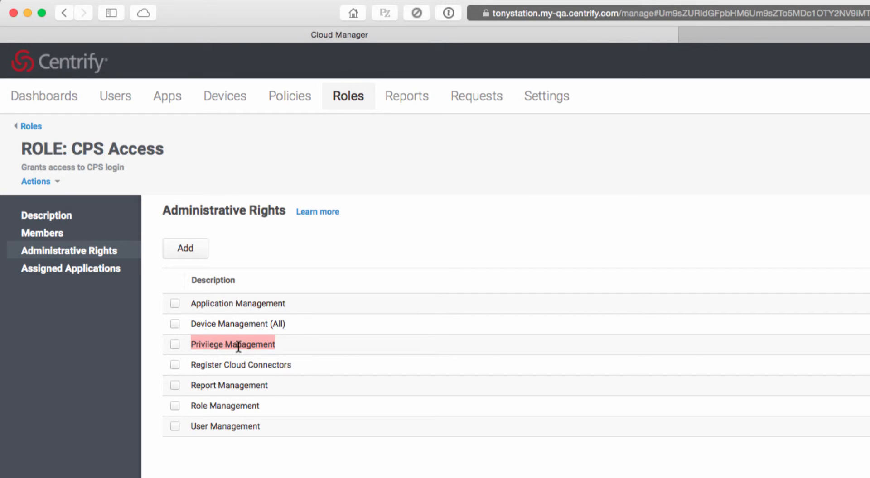
left_click(58, 101)
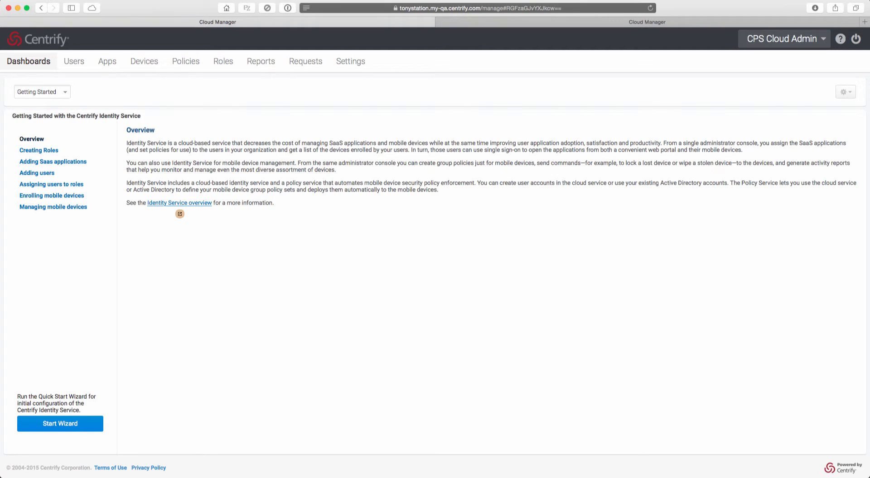
- In the ACME tenant, search the web app catalog for "Centrif" and add the Centrify B2B SAML application
left_click(518, 25)
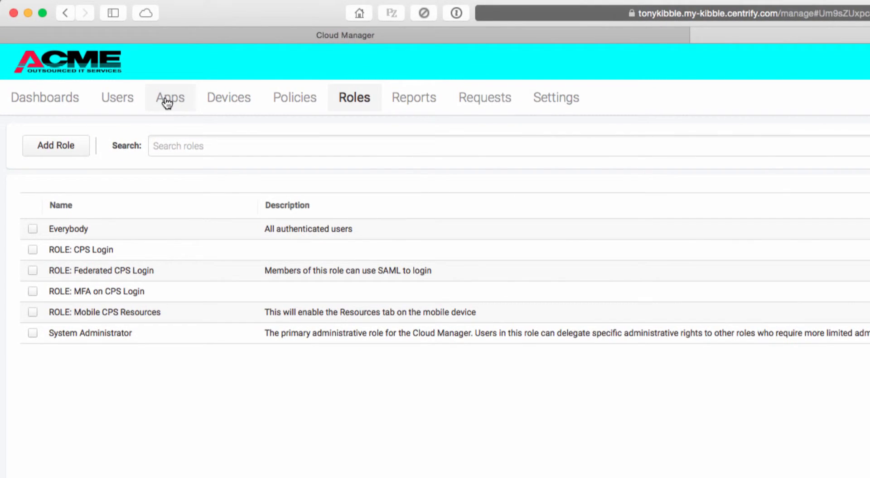
left_click(166, 102)
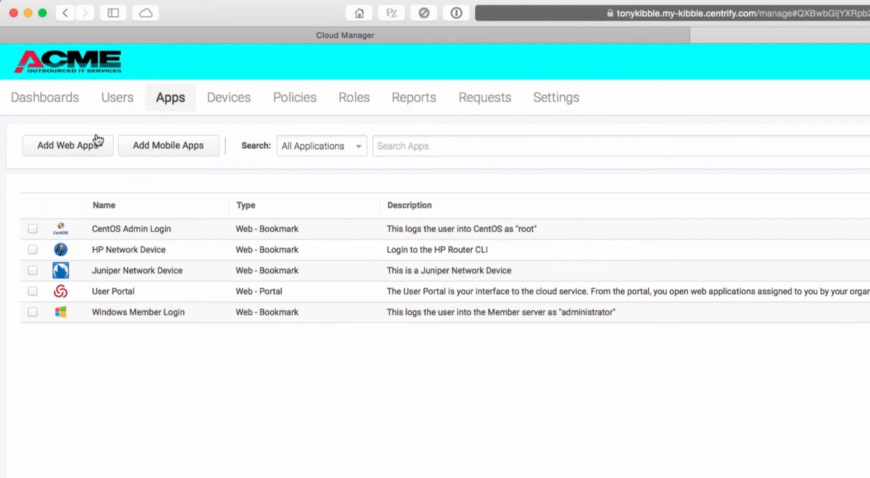
left_click(63, 149)
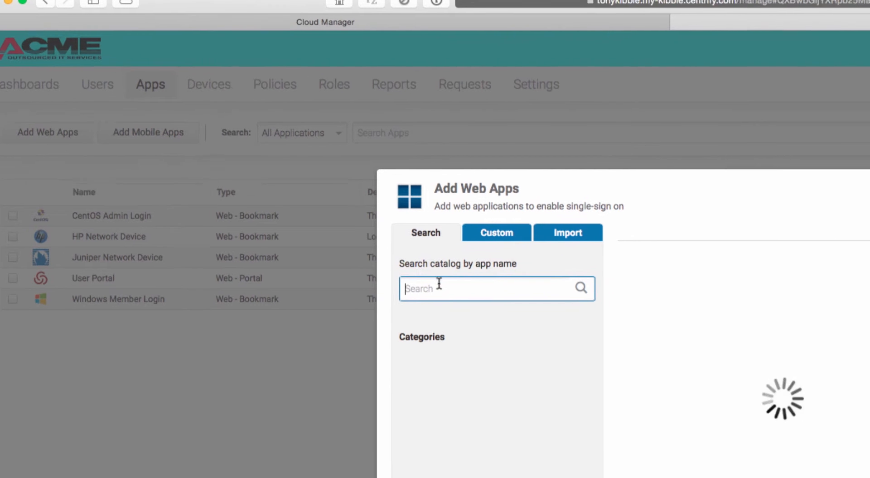
left_click(438, 285)
type("Centr")
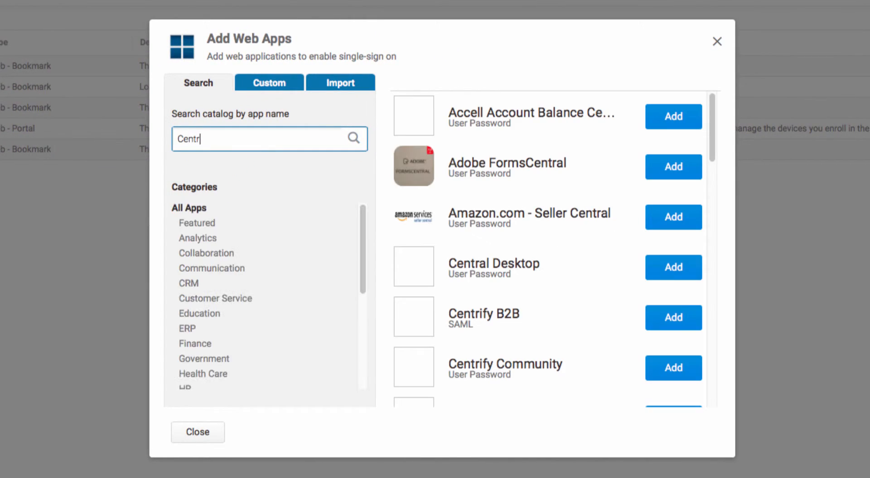
type("if")
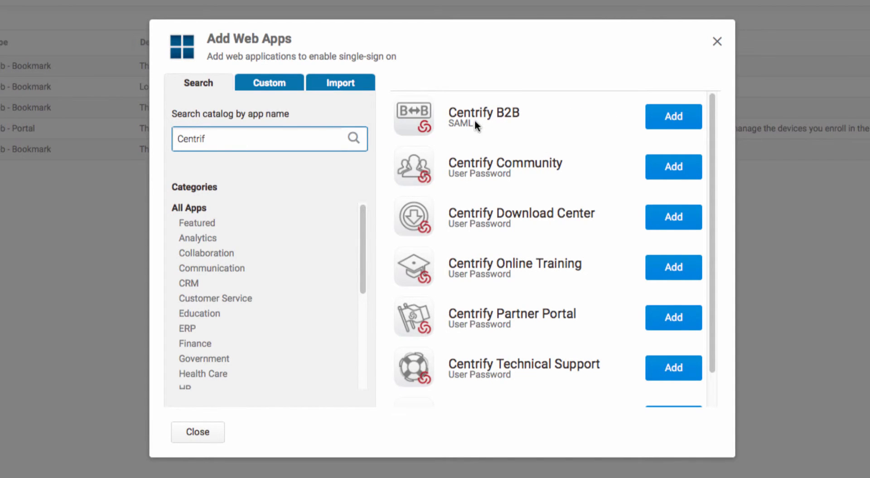
left_click(676, 119)
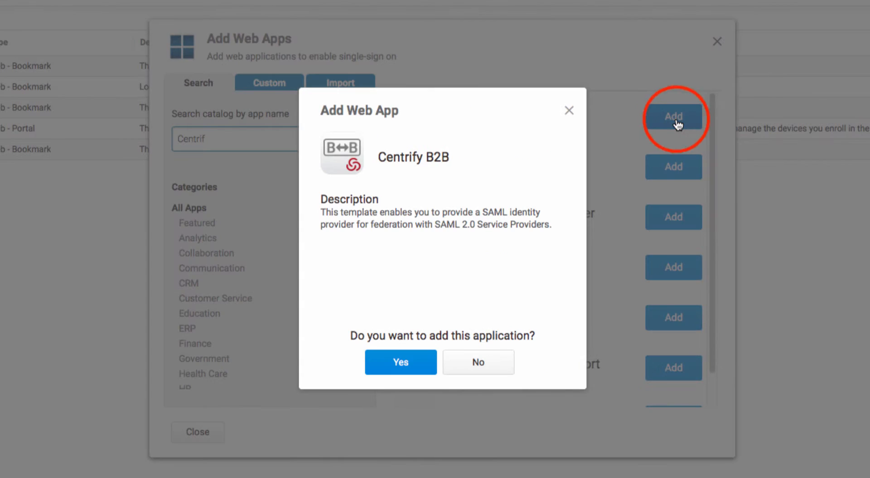
left_click(409, 362)
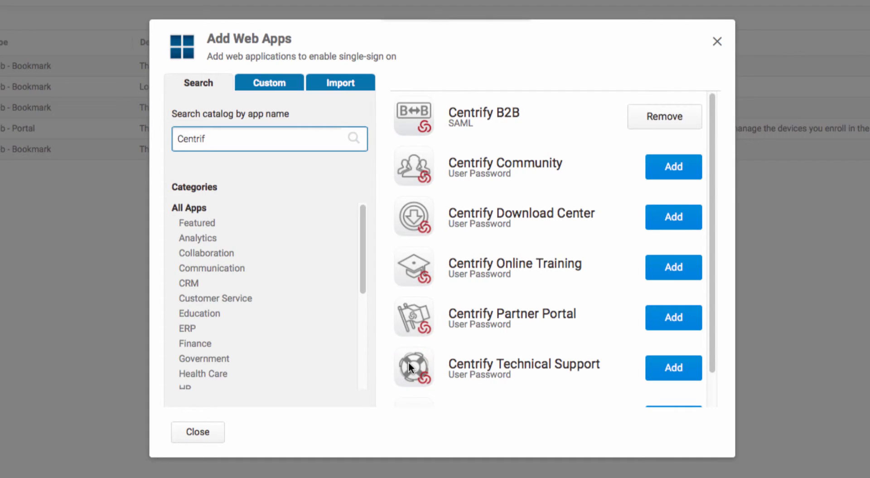
left_click(203, 434)
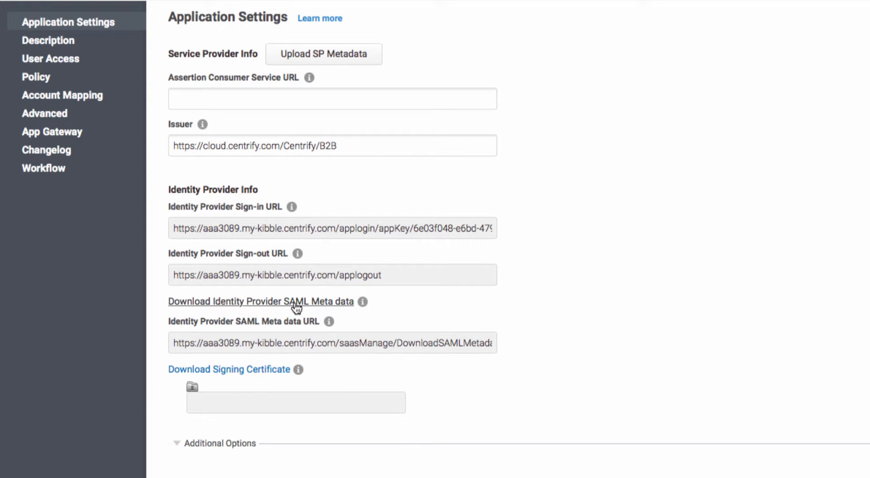
- Download the identity provider SAML metadata and select Centrify B2B.xml in the Downloads folder
left_click(296, 307)
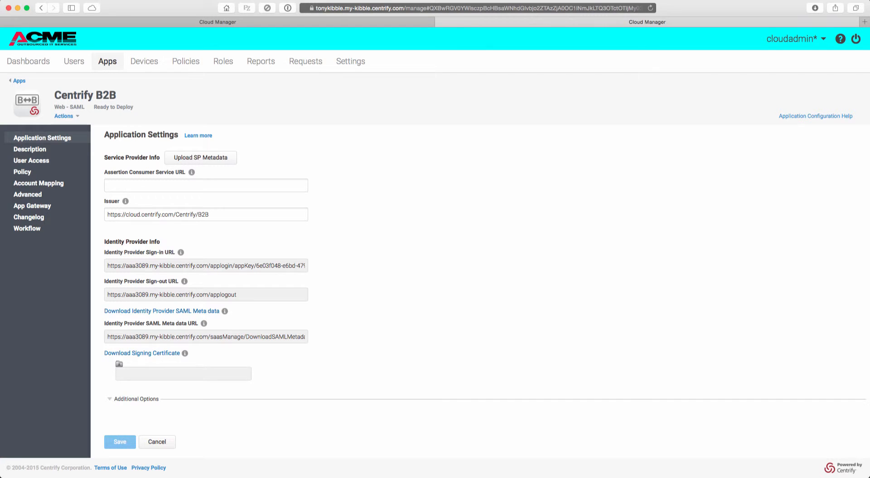
left_click_drag(0, 147, 198, 110)
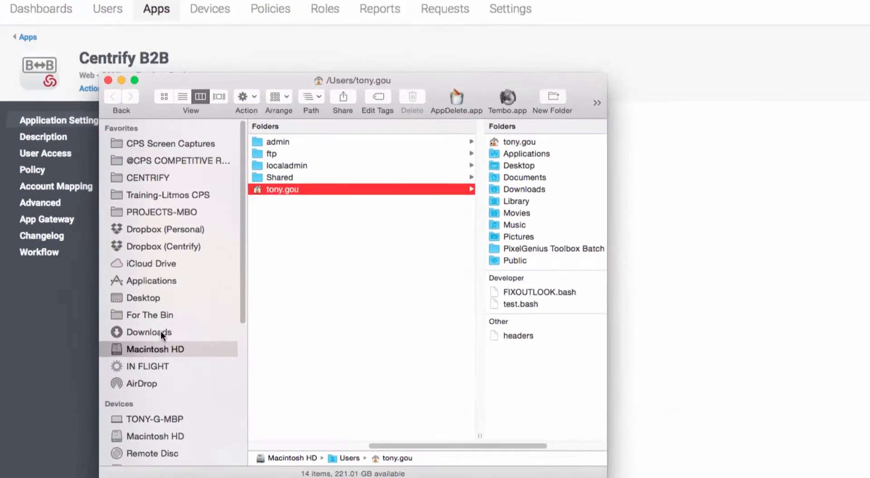
left_click(110, 282)
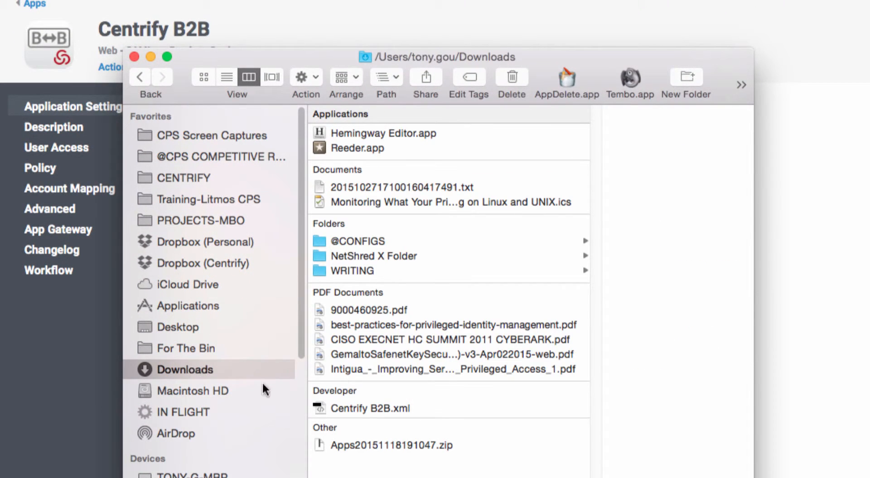
left_click(346, 408)
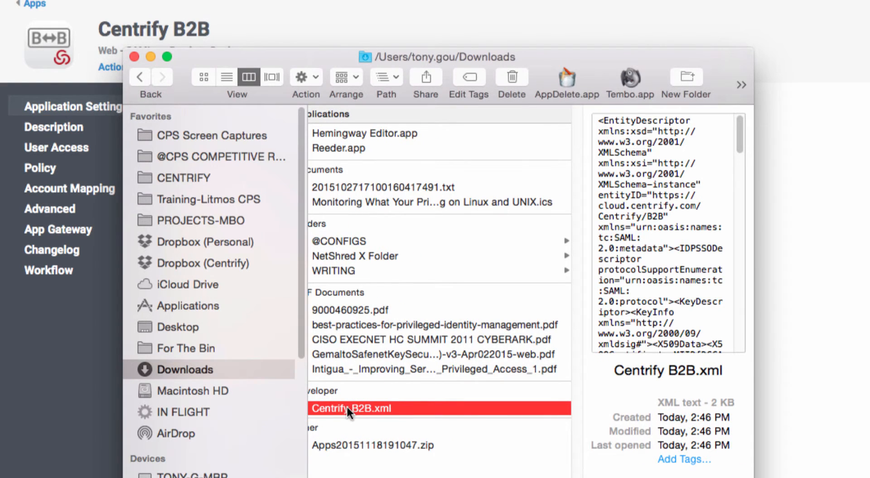
- Rename the downloaded metadata file as IDPMetadata.xml and return to the application's settings
left_click(337, 407)
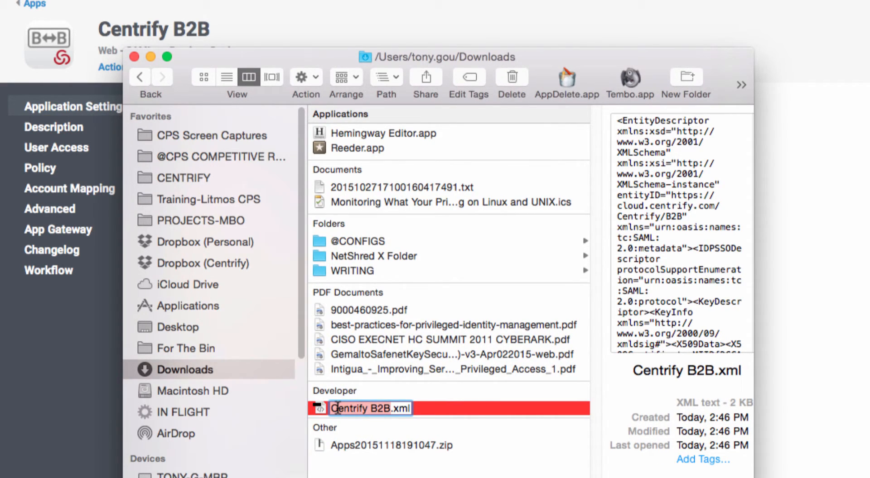
type("IDPMetad")
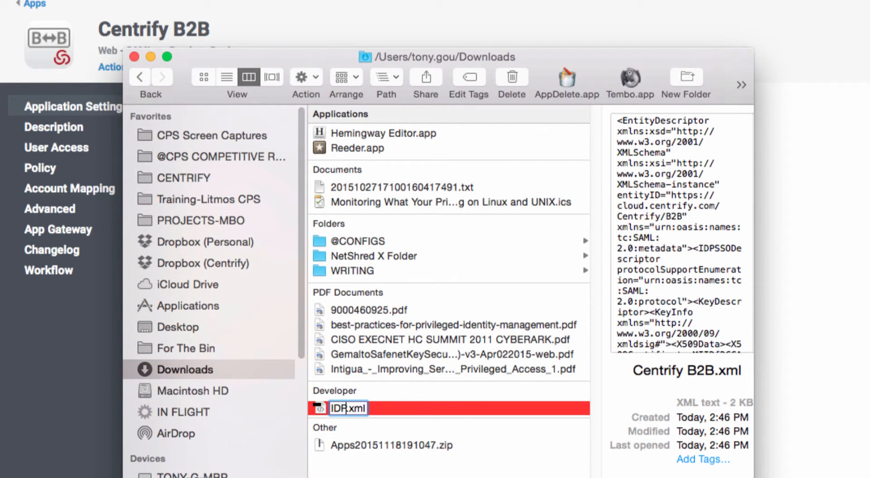
type("a")
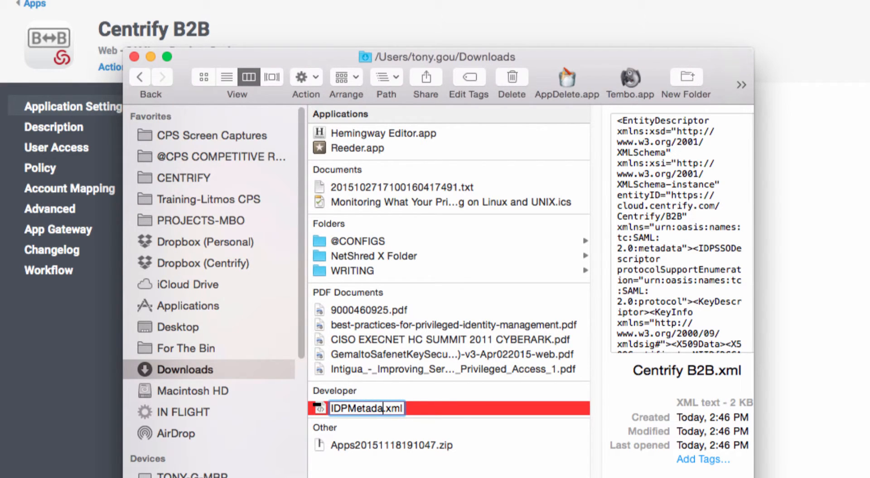
key("BackSpace")
key("BackSpace")
type("data")
key("Return")
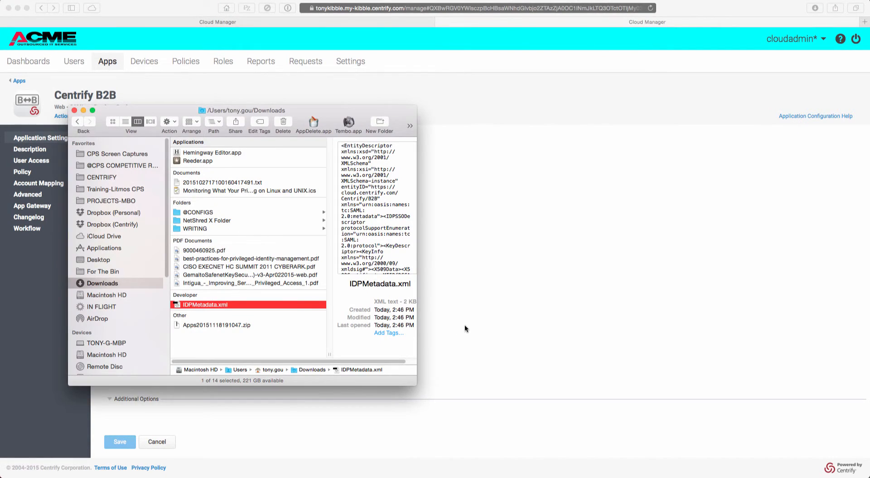
left_click(465, 328)
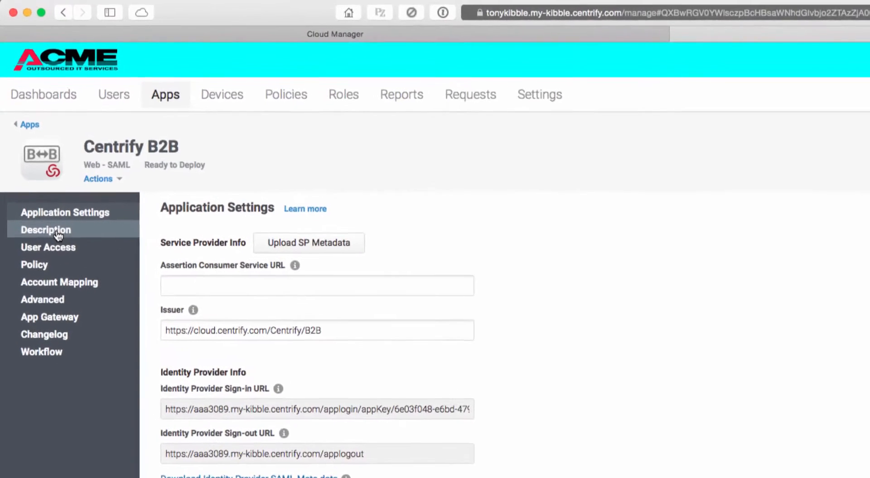
- Set the B2B application's name to "Centrify CPS Federated Login" in its description
left_click(58, 232)
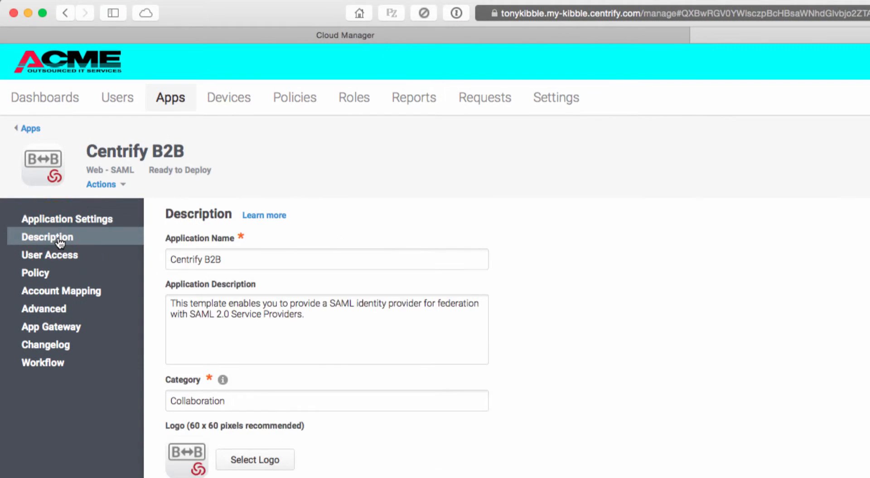
double_click(188, 260)
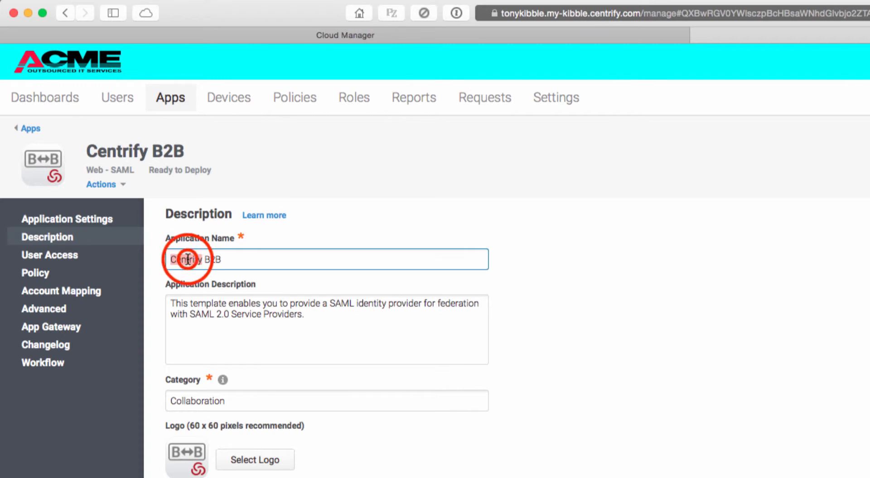
double_click(215, 260)
type("CPS ")
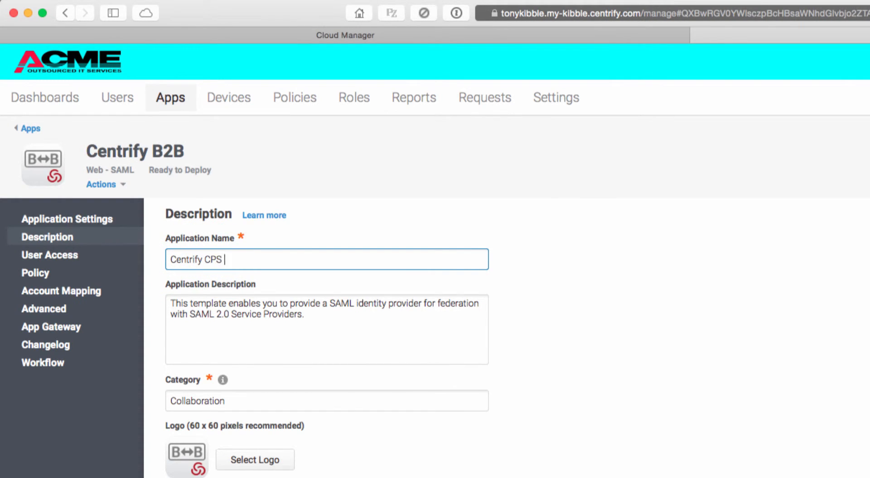
type("Federated Logi")
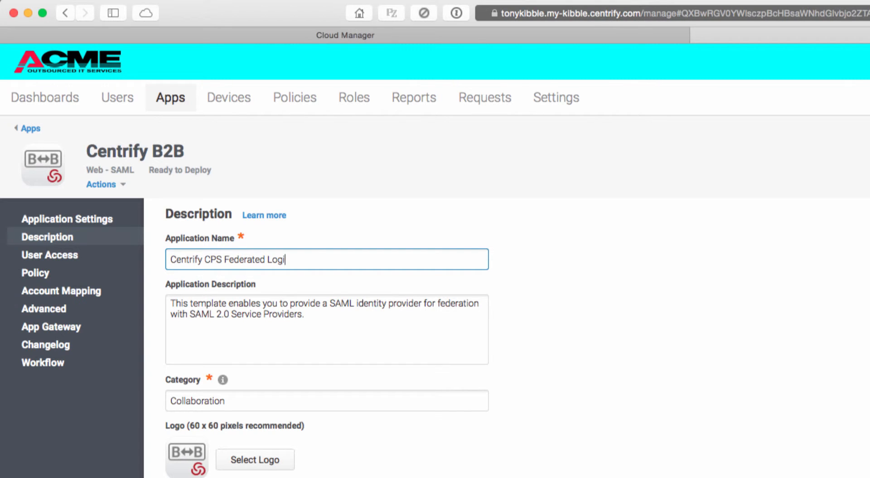
type("n")
- Grant ROLE: Federated CPS Login access to the application and save the changes
left_click(61, 256)
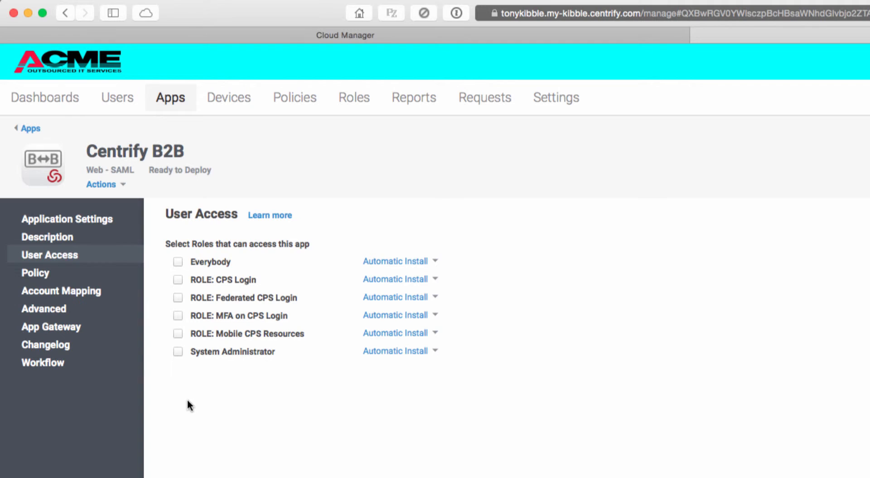
left_click(176, 297)
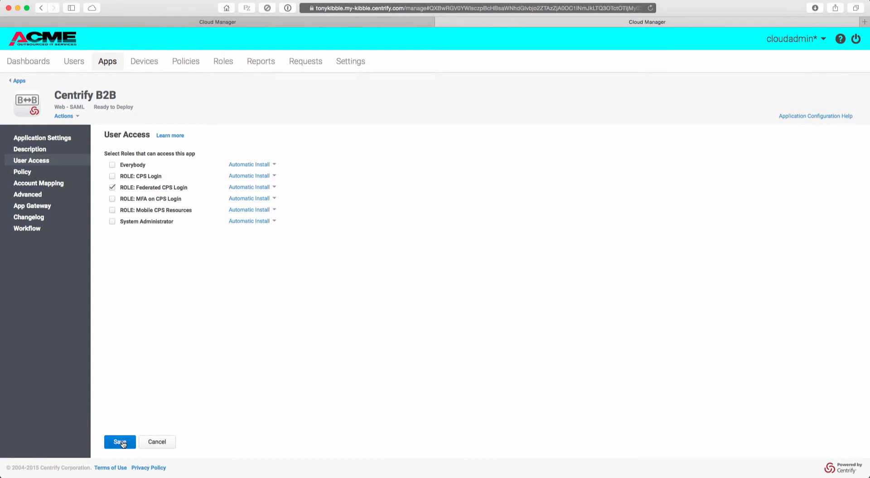
left_click(120, 442)
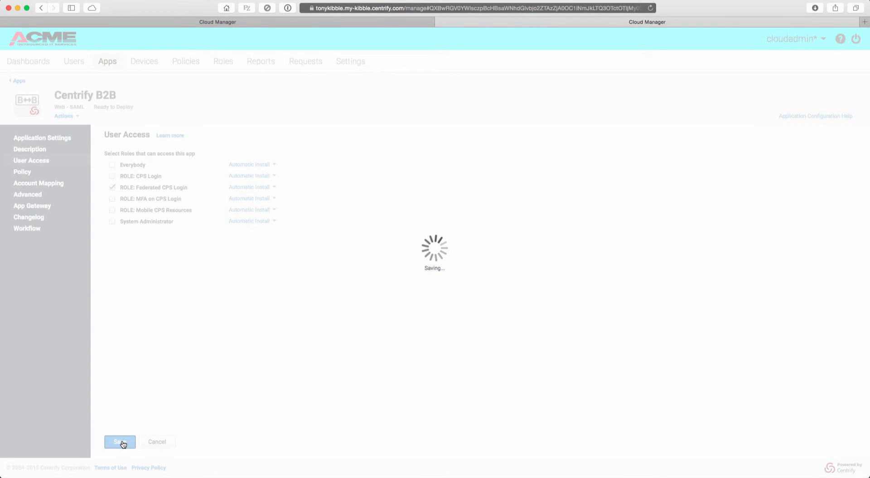
- Add the consultant's cloud user account as a member of ROLE: Federated CPS Login and save the role
left_click(223, 62)
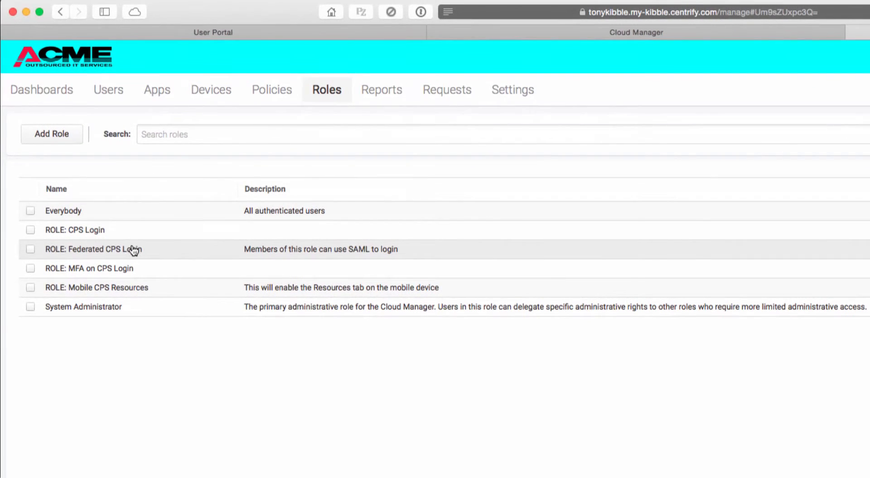
left_click(103, 253)
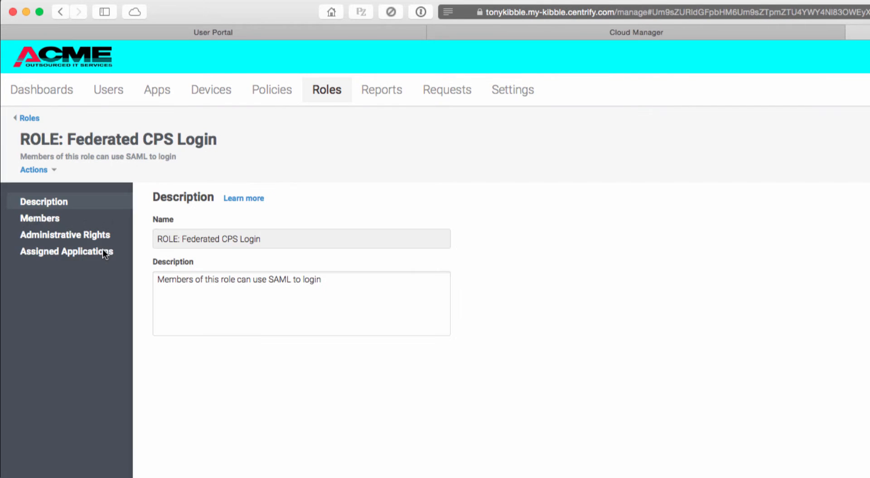
left_click(43, 221)
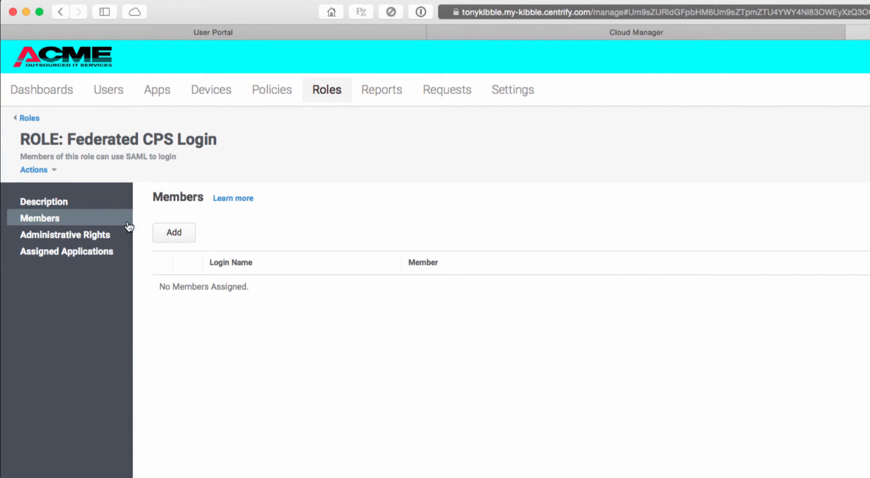
left_click(168, 233)
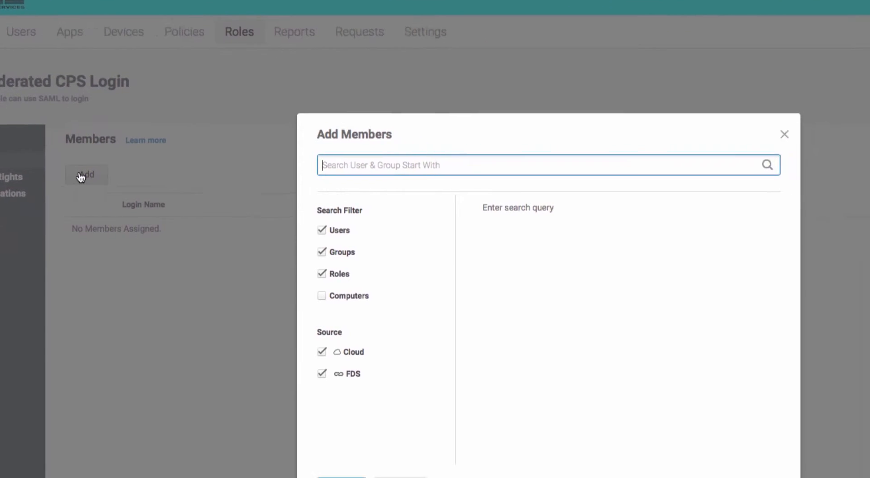
type("andr")
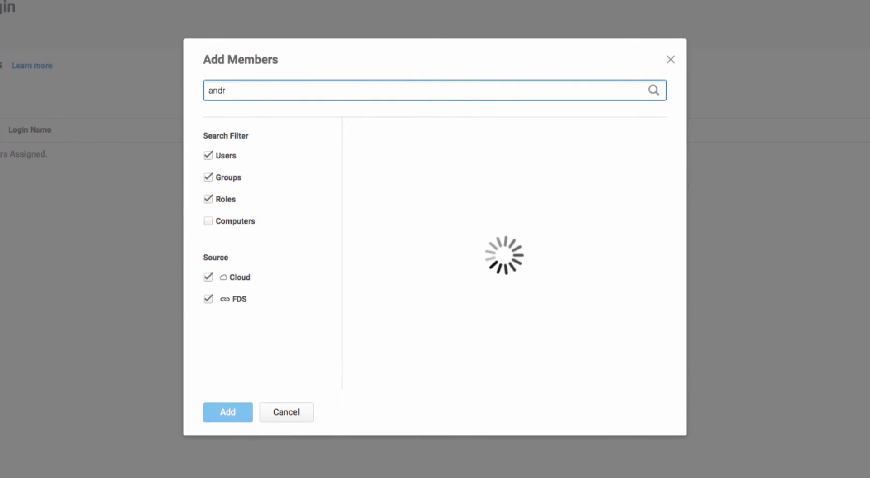
left_click(374, 156)
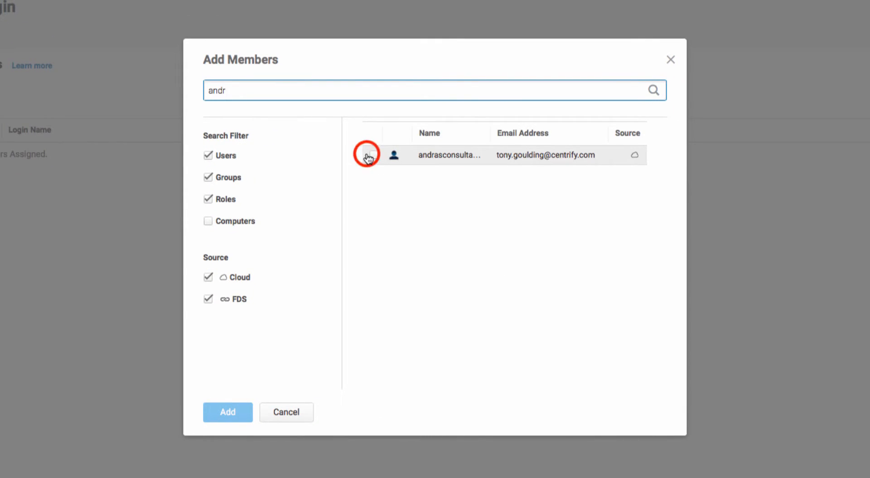
left_click(239, 421)
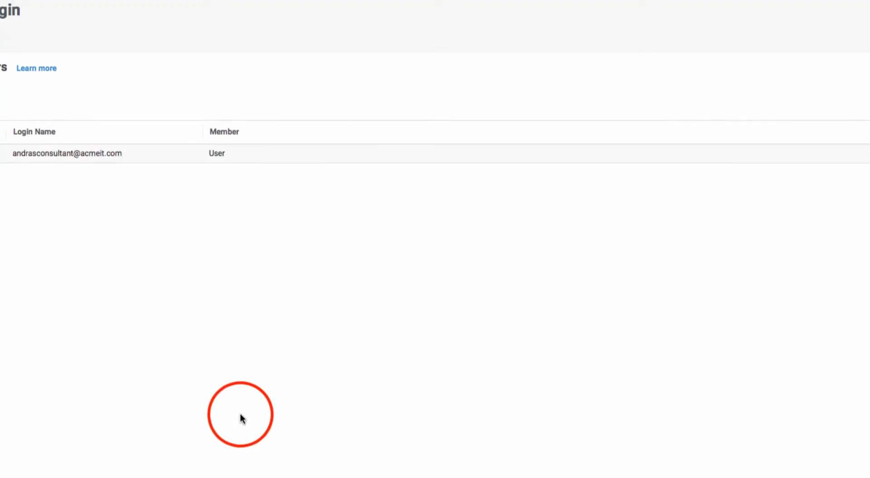
left_click(121, 442)
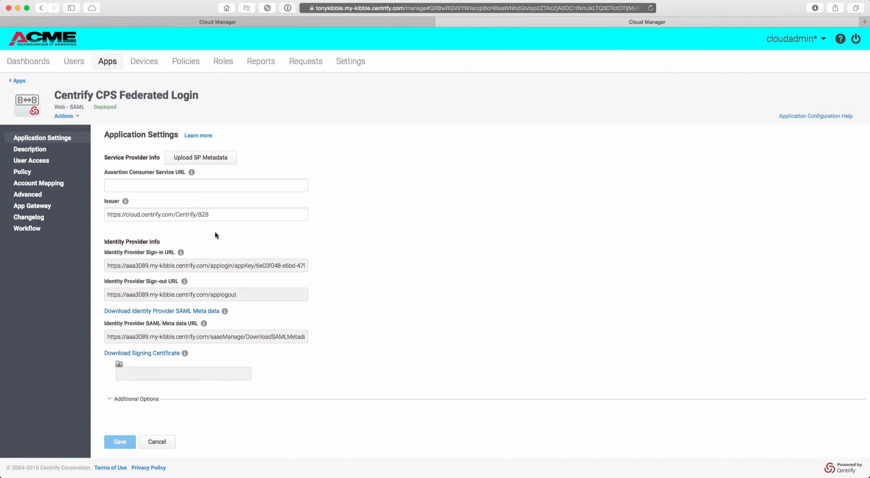
- In the Centrify tenant's Partner Management settings, create a new partner named ACME Outsourced IT Partnership
left_click(231, 23)
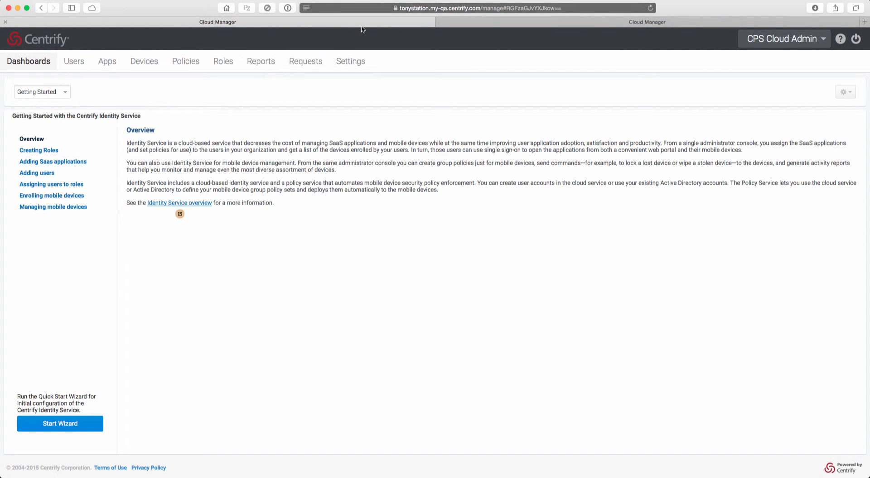
left_click(349, 61)
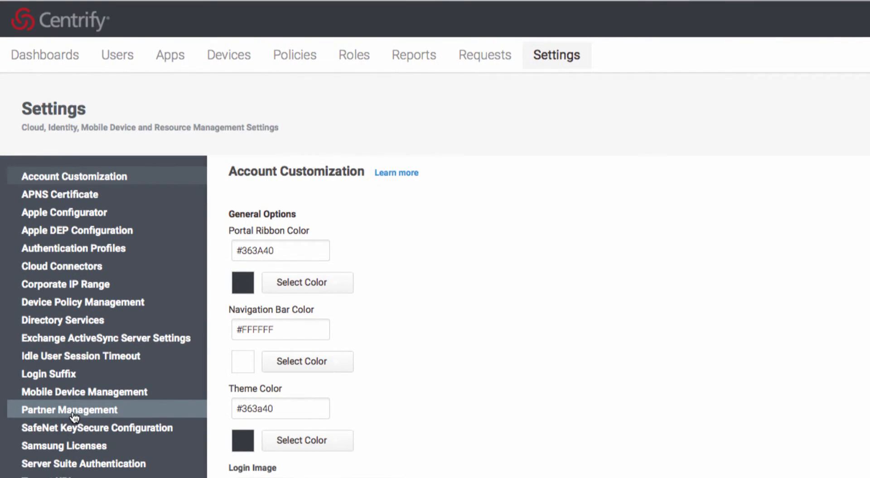
left_click(73, 413)
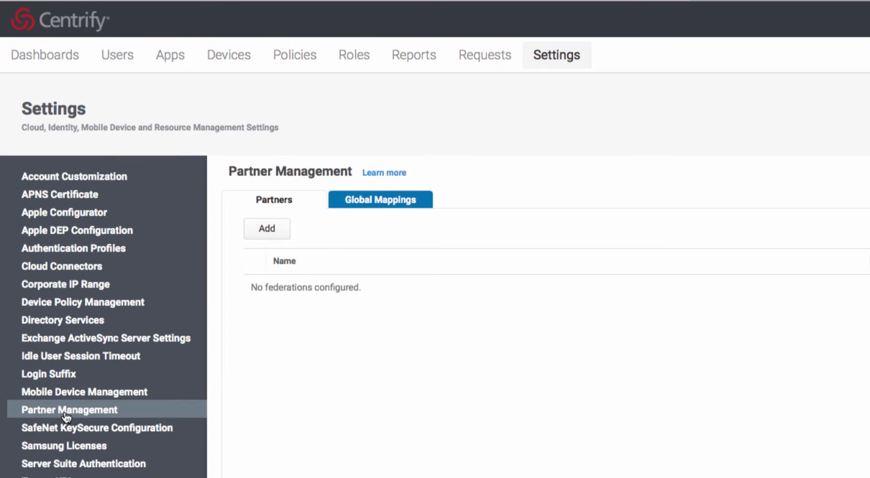
left_click(267, 230)
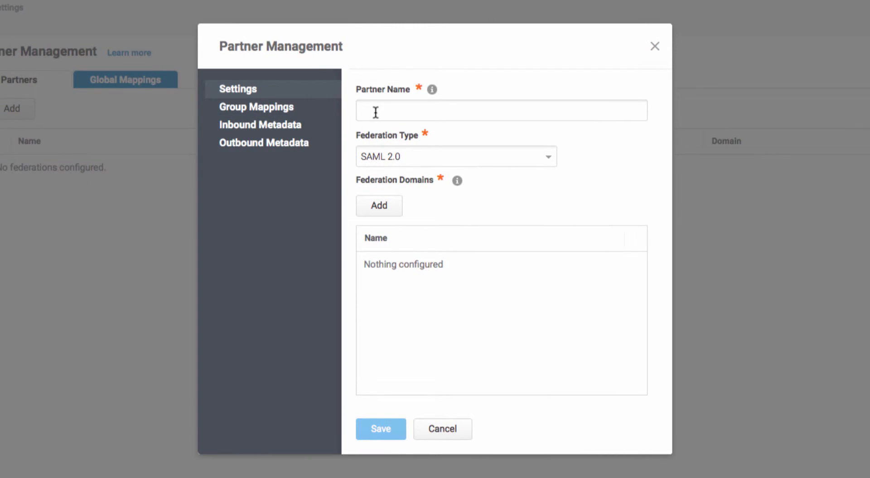
left_click(376, 112)
type("AC")
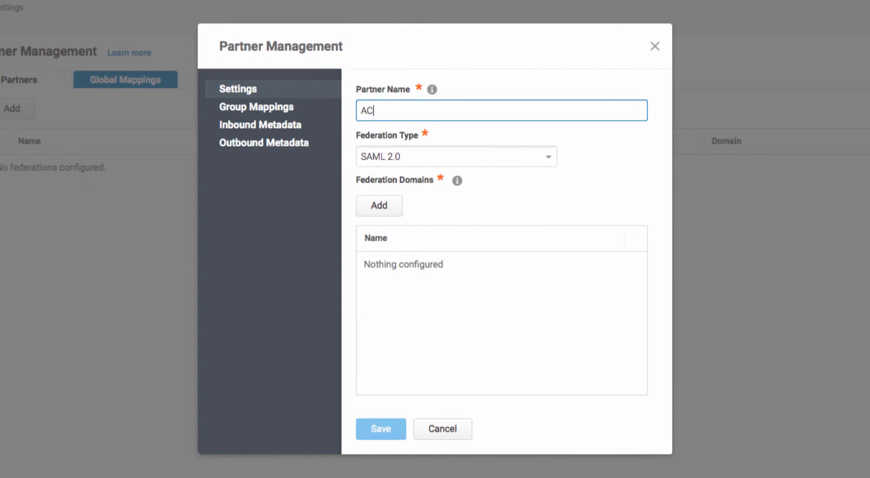
type("ME Outsourced IT Pa")
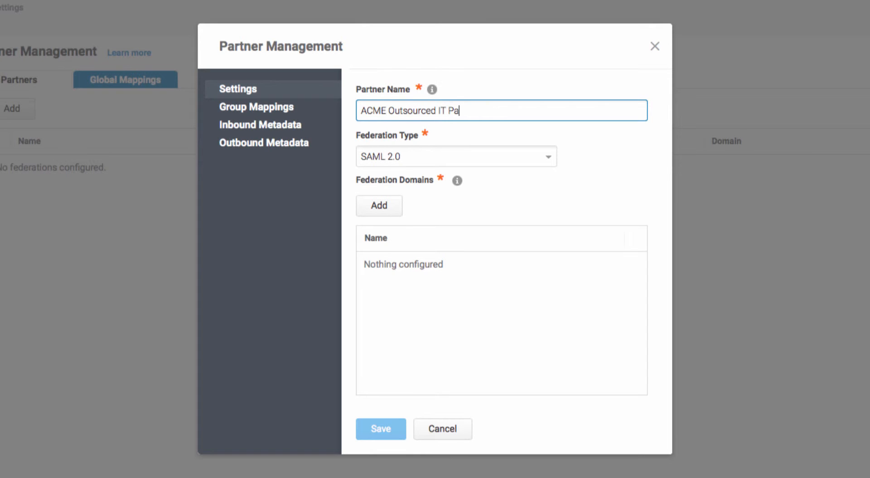
type("rtnership")
- Add acmeit.com to the partner's federation domains
left_click(380, 207)
left_click(380, 205)
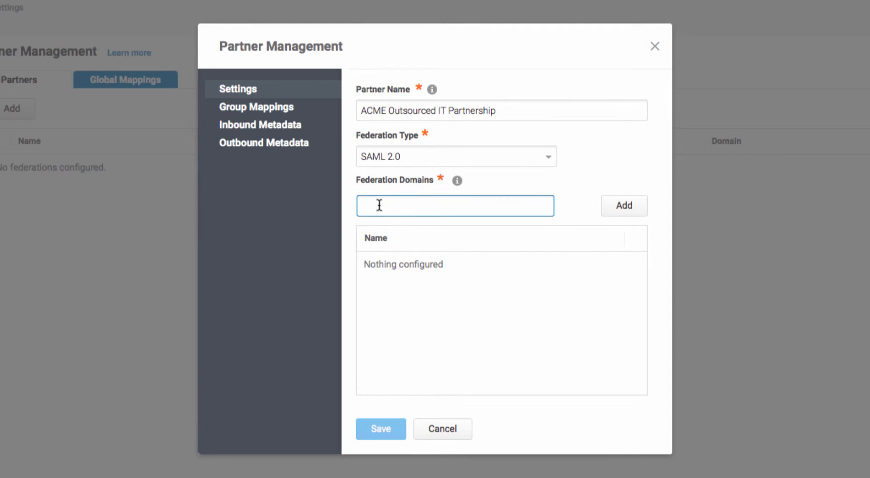
type("acmeit.com")
left_click(628, 209)
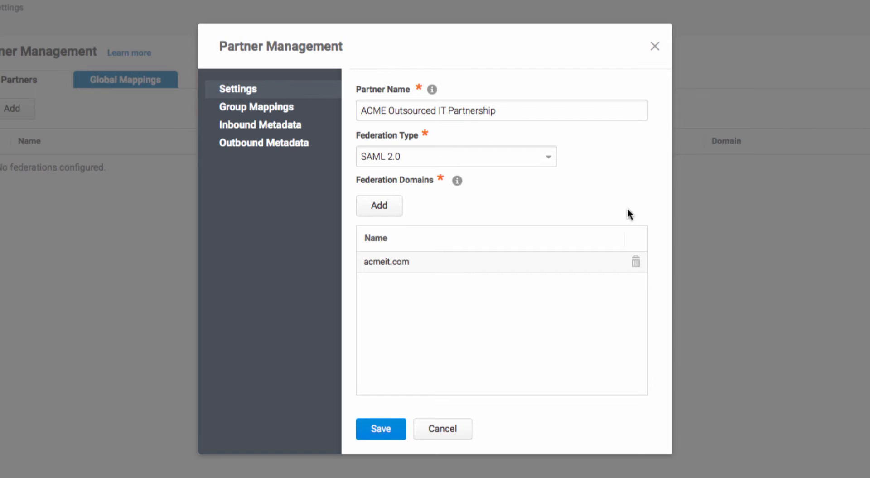
- Add a group mapping from the attribute value ROLE: Federated CPS Login to the group name Partner Consultants
left_click(269, 109)
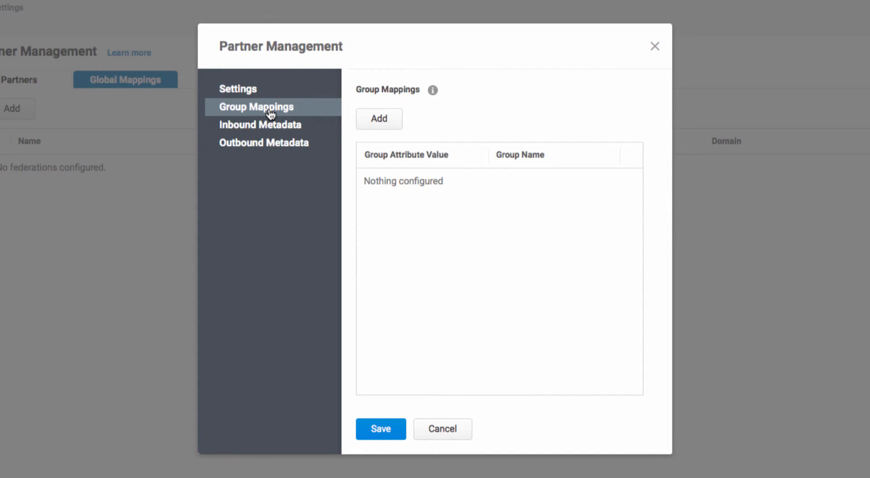
left_click(375, 123)
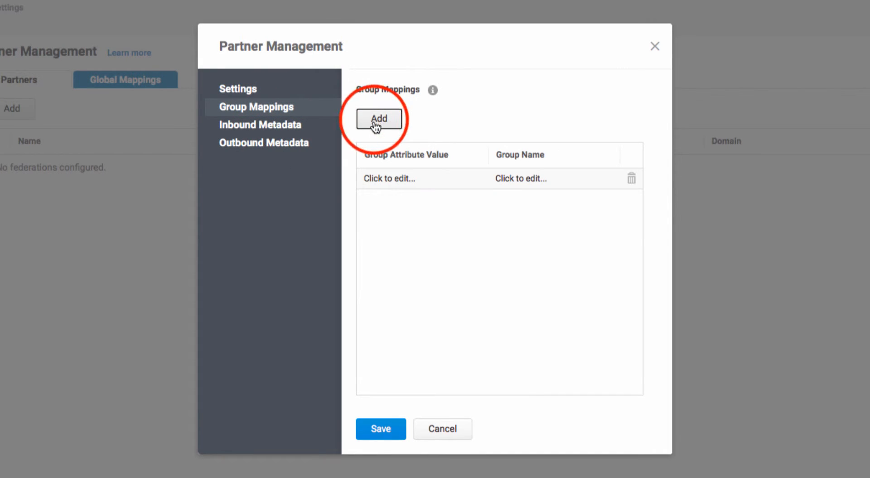
left_click(393, 178)
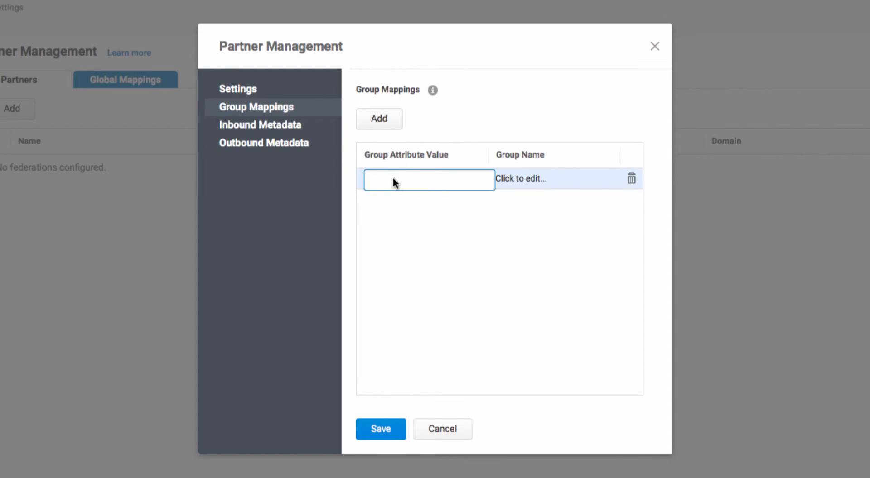
type("ROLE: Federated CPS Lo")
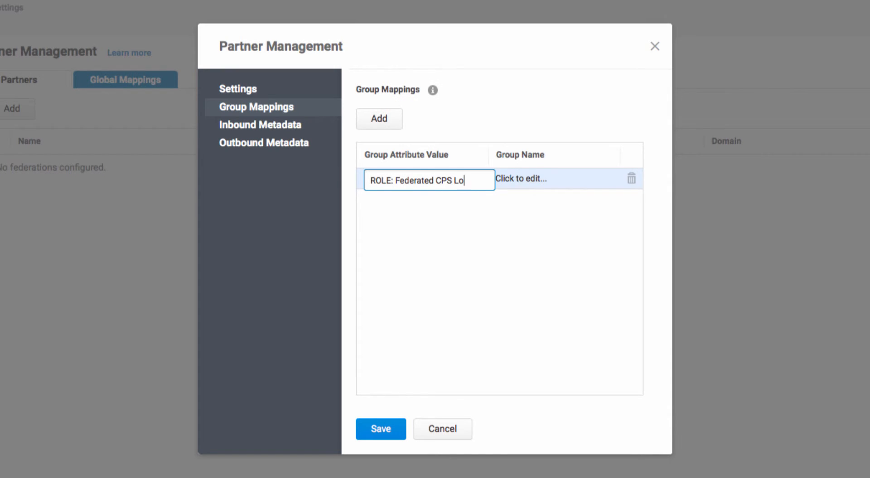
type("gin")
left_click(521, 178)
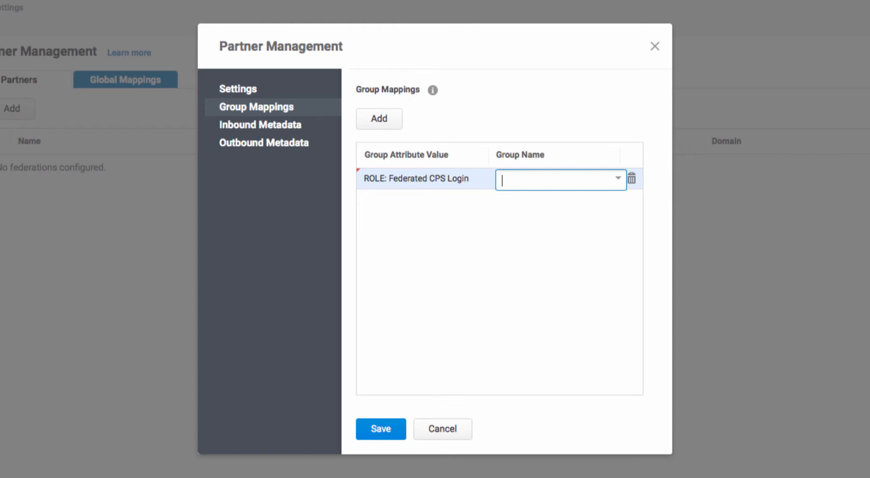
type("Partner Consultnants")
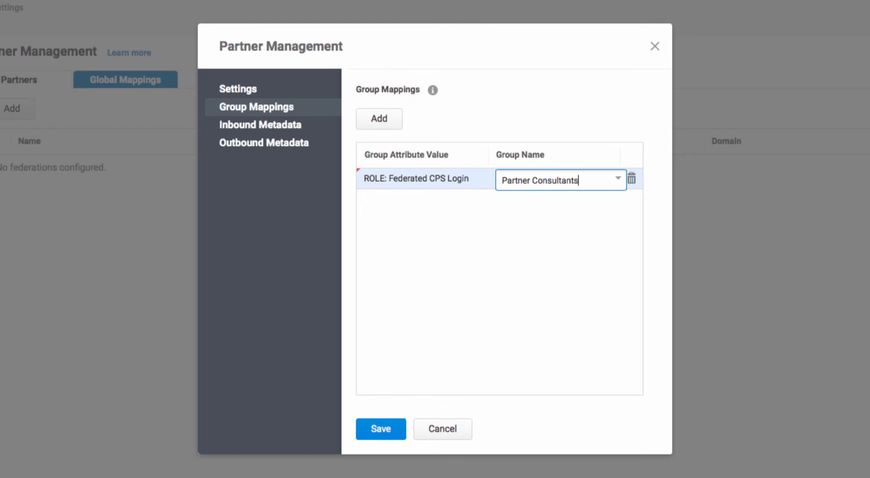
key("Return")
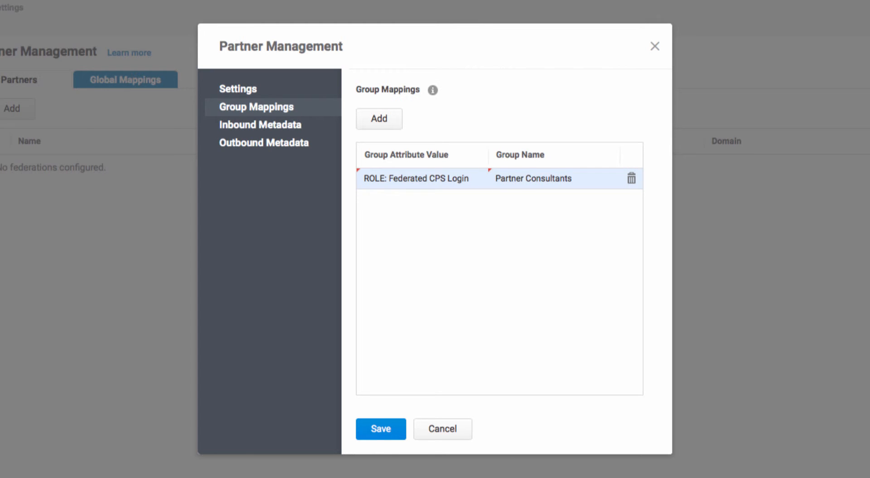
left_click(390, 319)
- Set the partner's inbound metadata to load the IDP configuration from the file IDPMetadata.xml in the Downloads folder
left_click(245, 127)
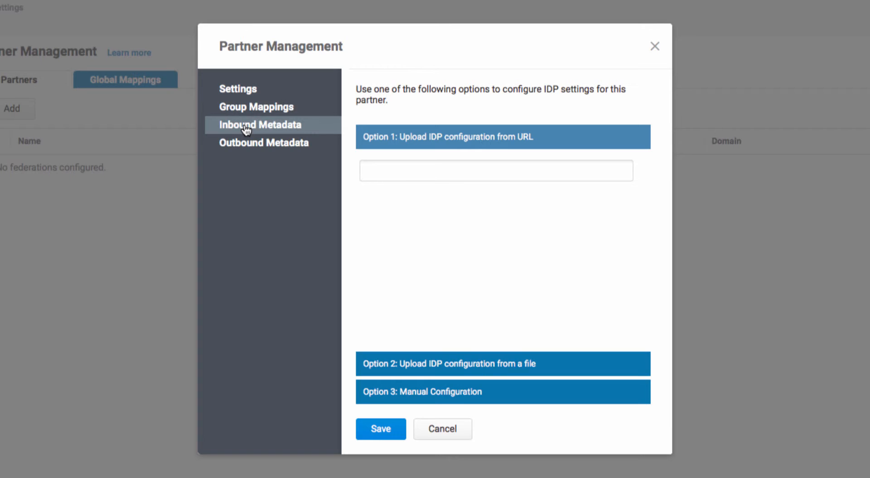
left_click(422, 364)
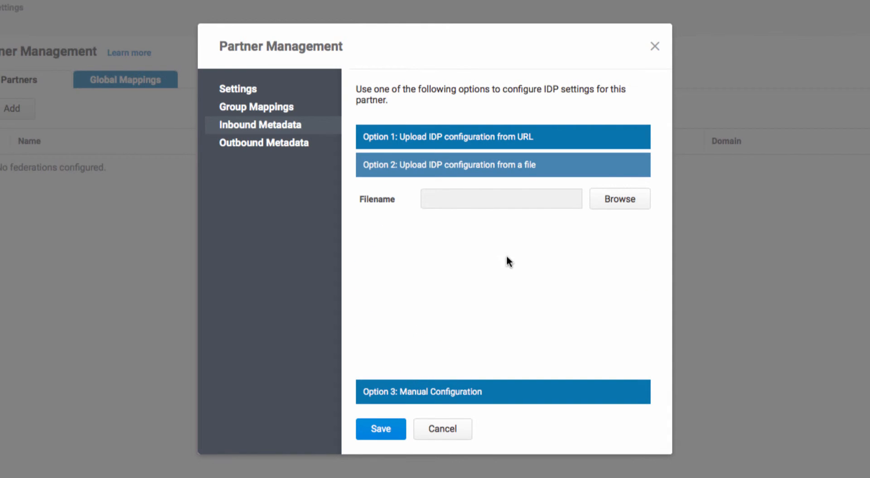
left_click(610, 206)
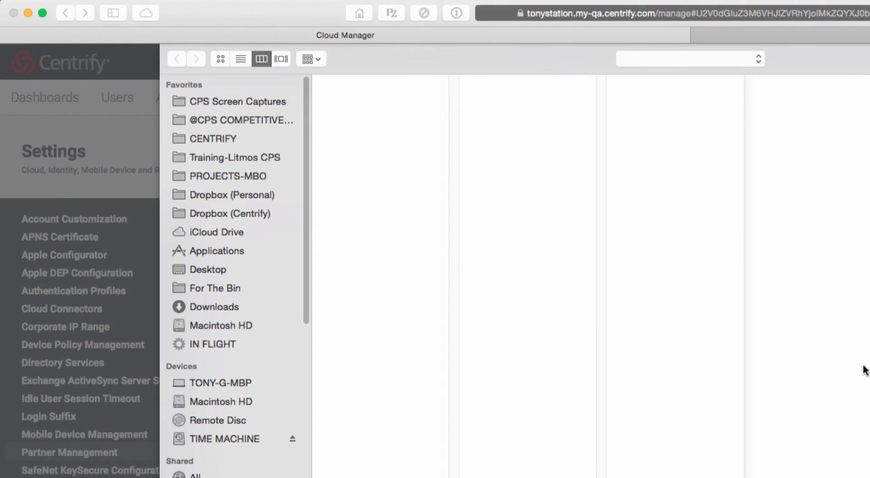
left_click(207, 306)
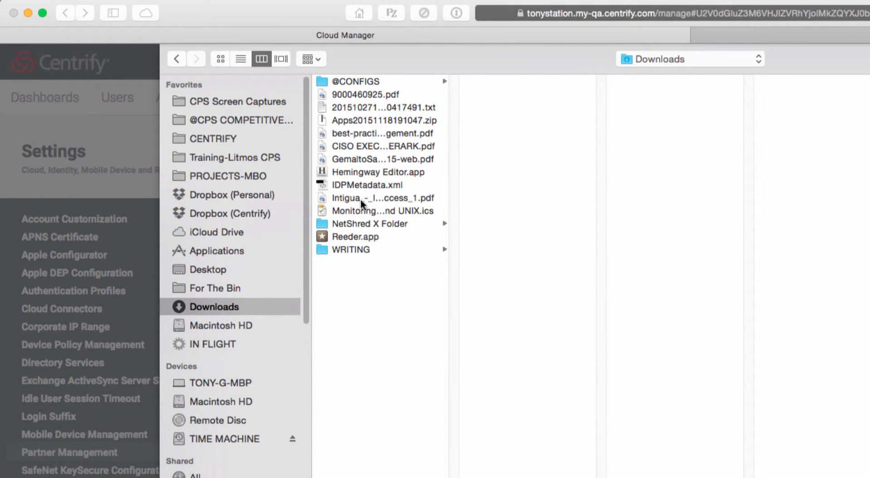
left_click(361, 185)
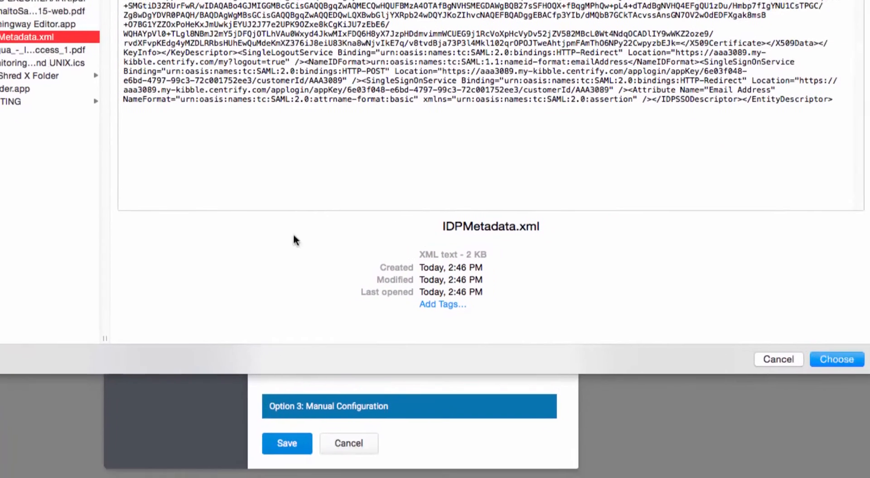
left_click(834, 360)
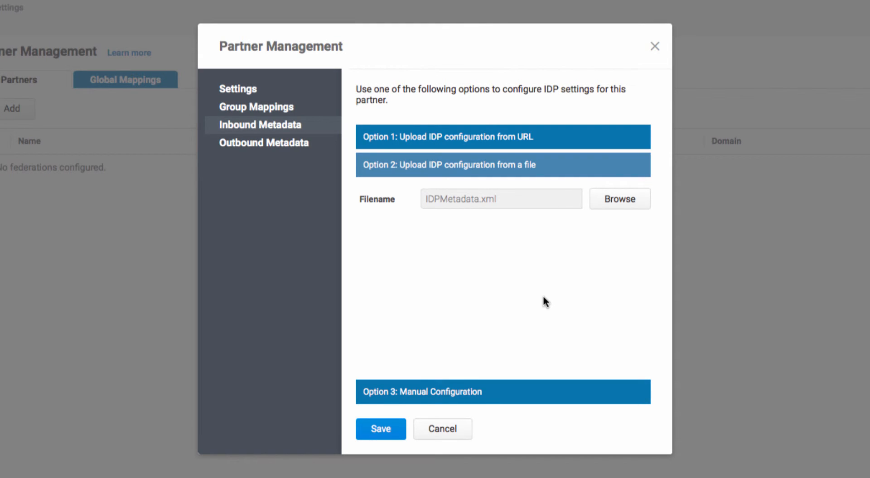
- Download the service provider metadata file from the partner's outbound metadata options
left_click(290, 148)
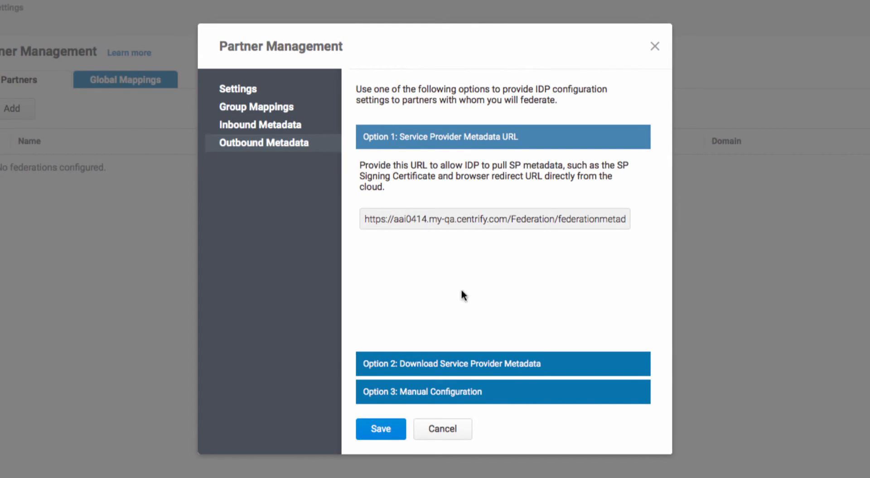
left_click(466, 364)
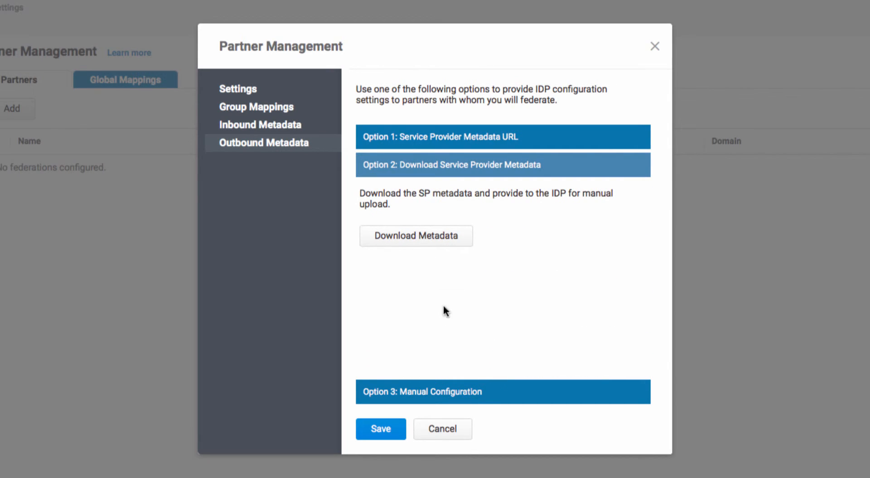
left_click(420, 234)
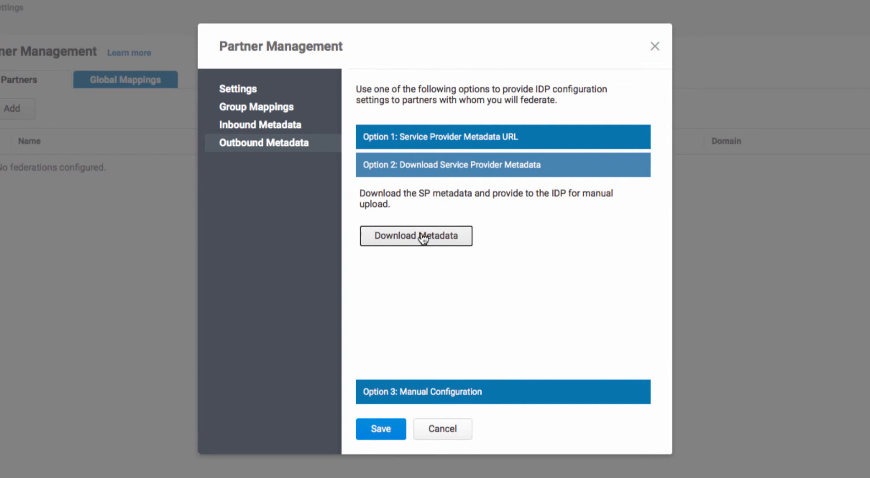
- Switch to Finder and rename FederationMetadata.xml in the Downloads folder as SPMetadata.xml
key("super+Tab")
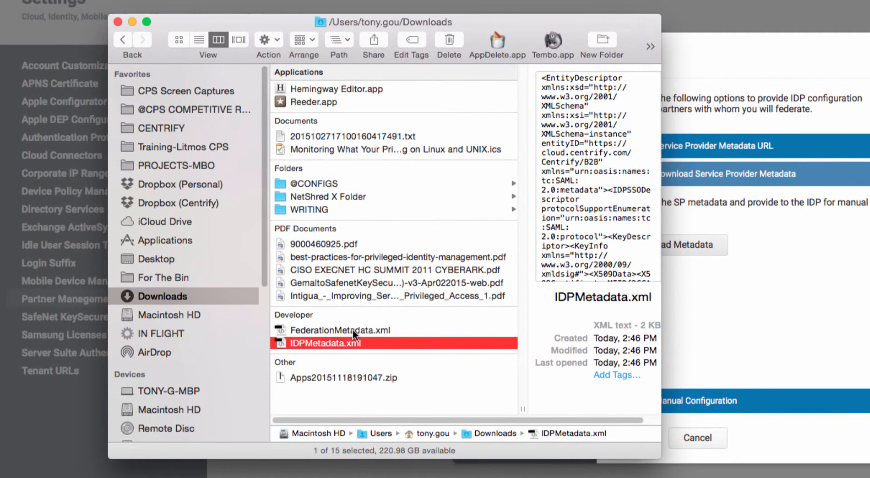
left_click(352, 329)
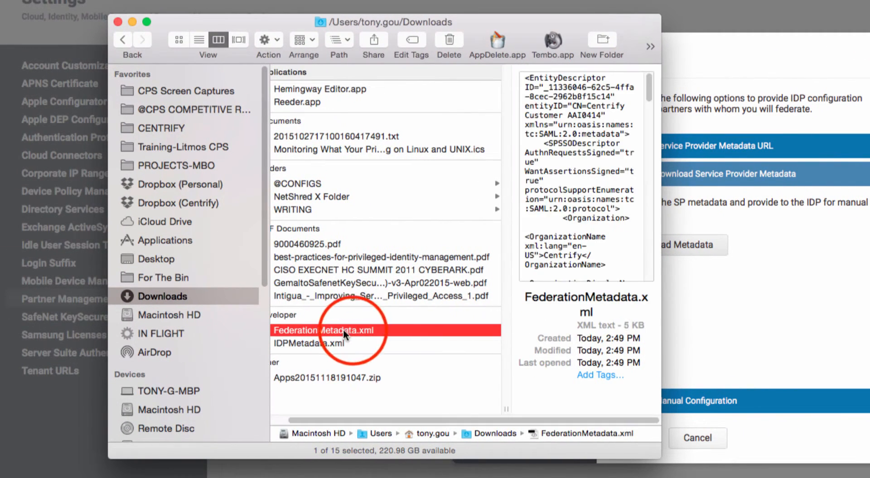
left_click(330, 330)
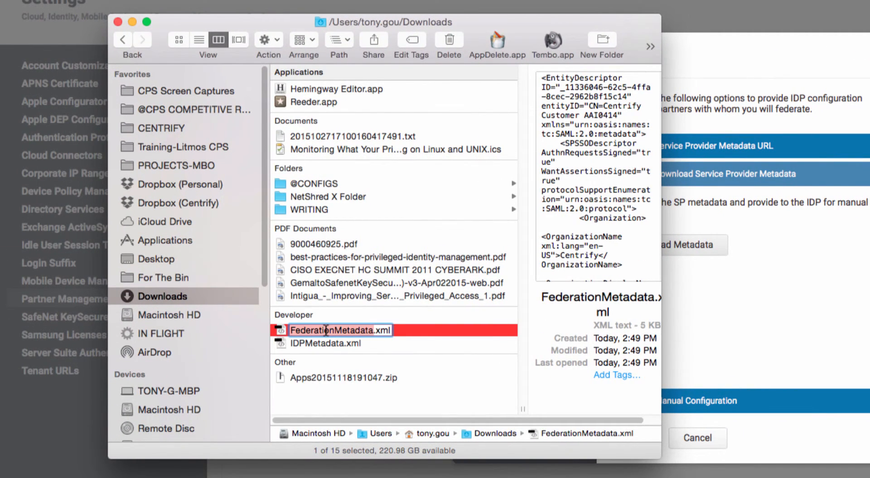
type("SPMeta")
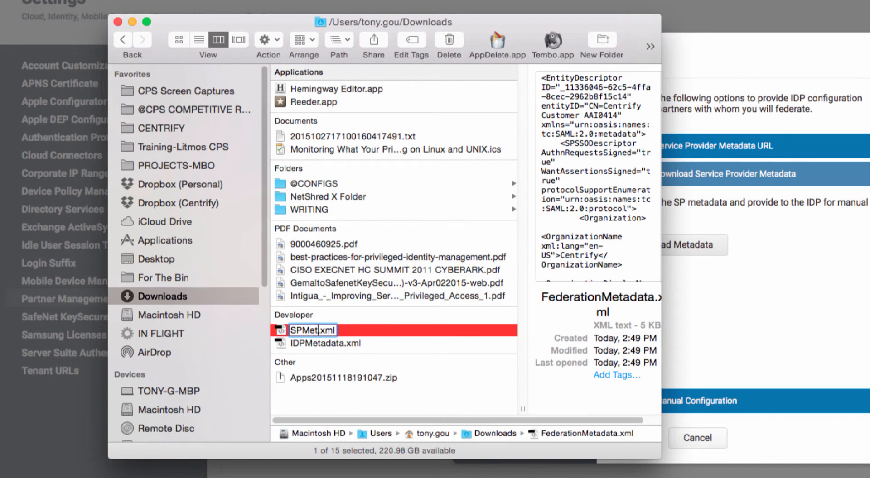
type("data")
key("Return")
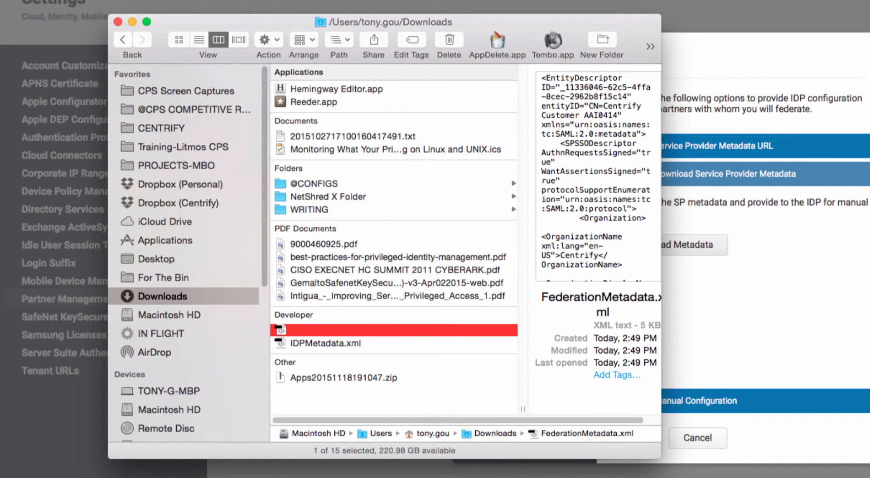
- Return to the partner configuration in the browser and save the new partner
left_click(824, 332)
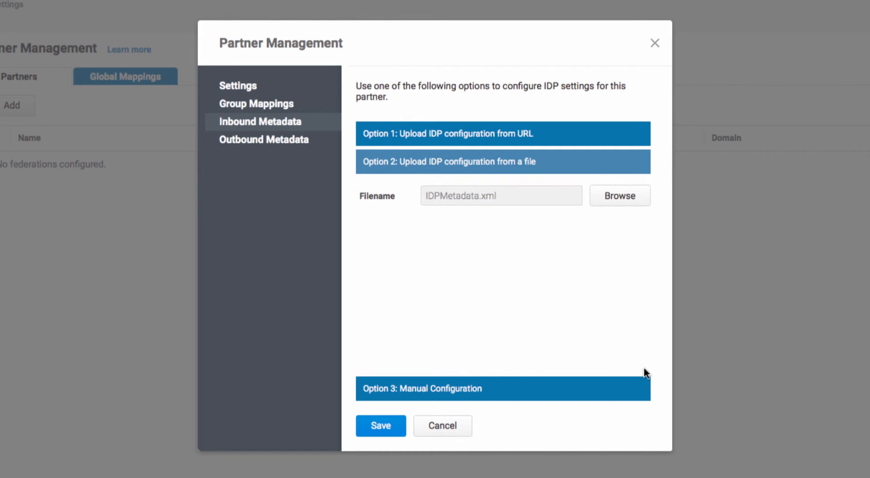
left_click(384, 428)
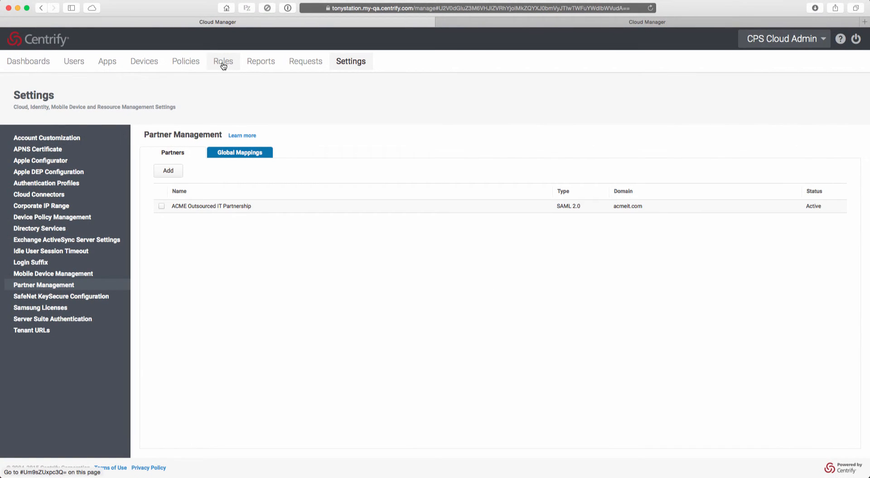
- Add the Partner Consultants group to the members of ROLE: CPS Access and save the role
left_click(223, 63)
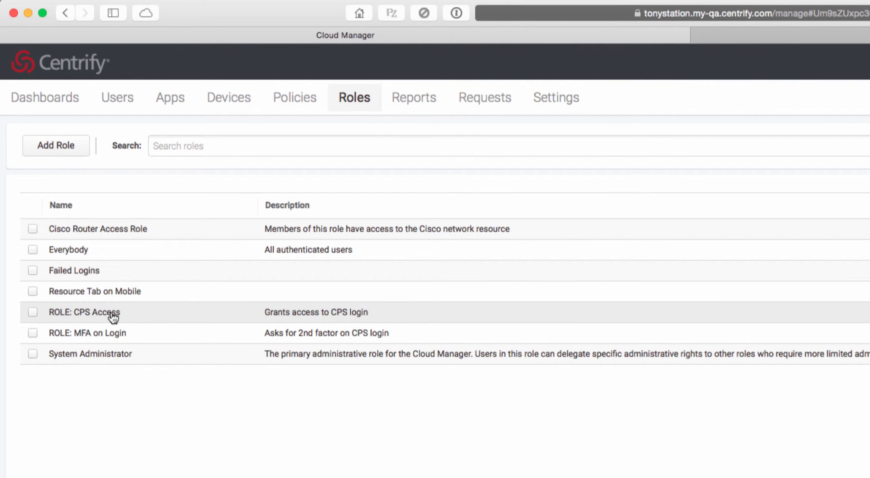
left_click(111, 313)
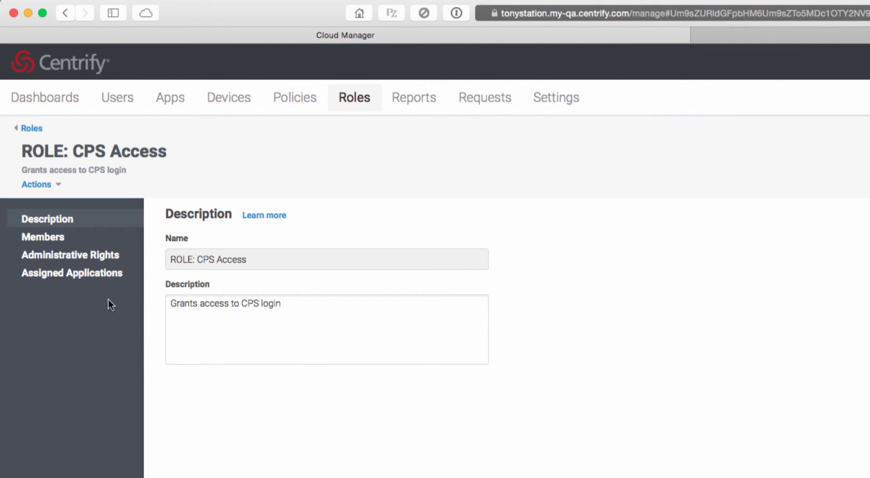
left_click(63, 244)
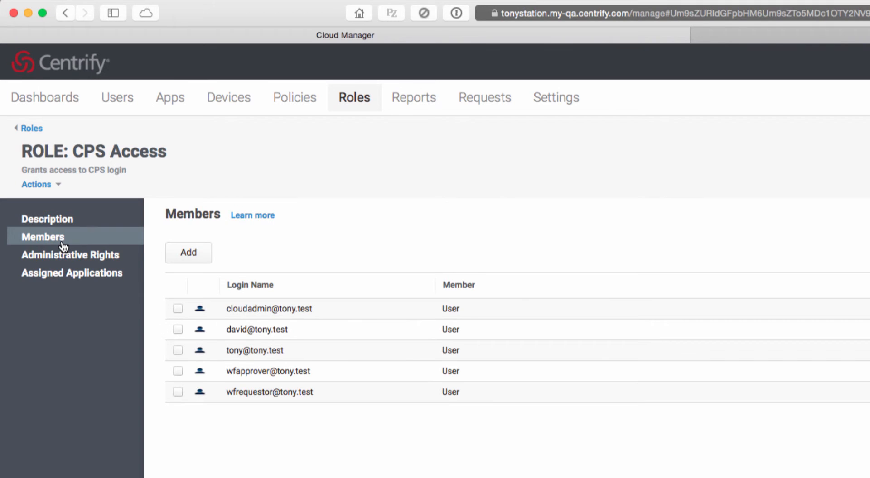
left_click(190, 260)
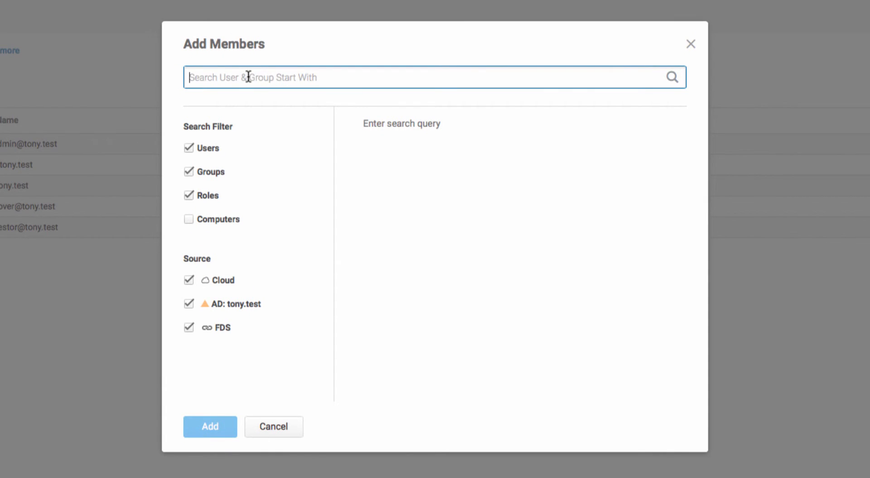
type("Partner")
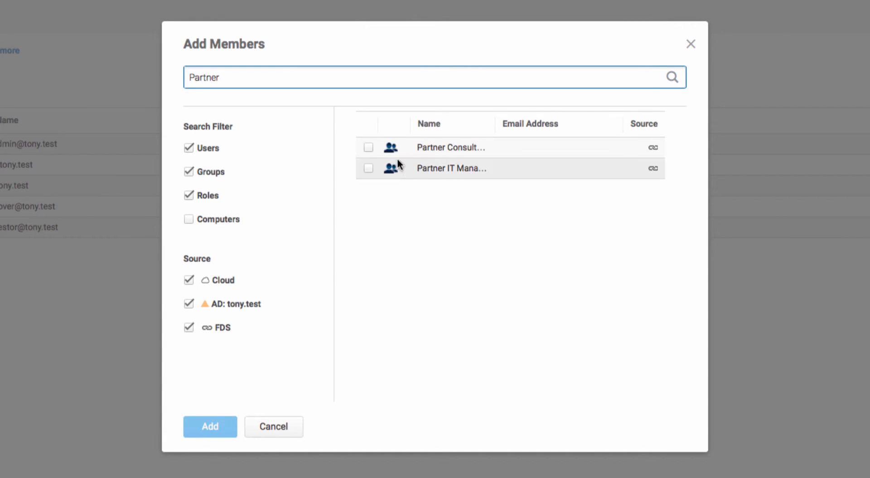
left_click(369, 147)
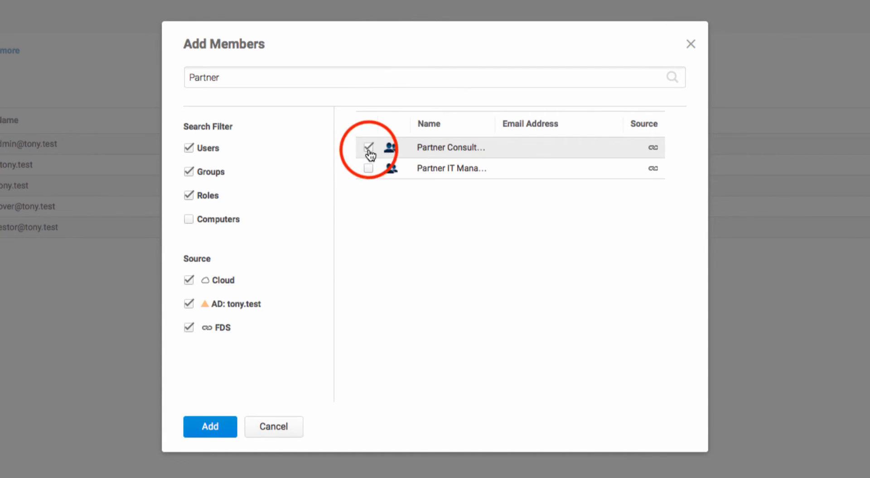
left_click(207, 429)
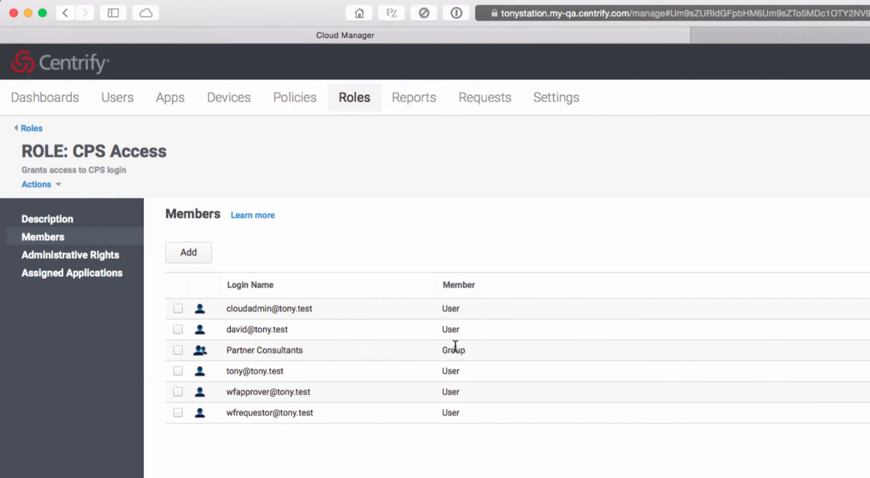
left_click(120, 443)
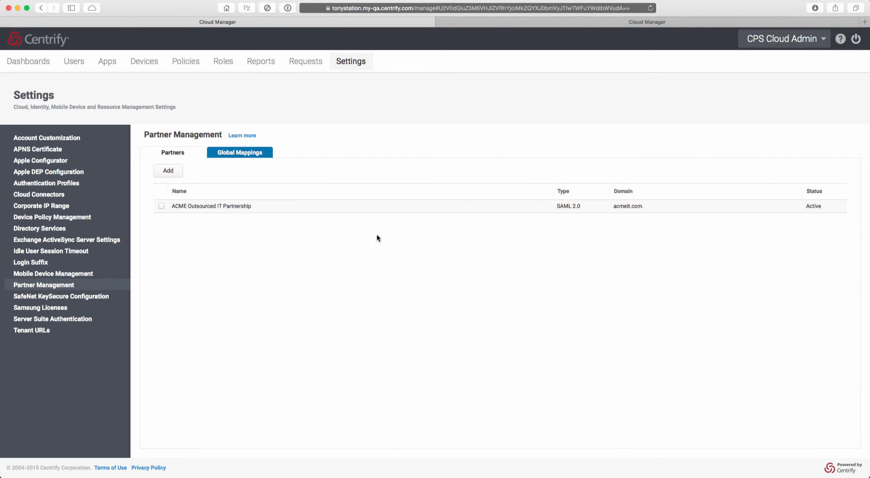
- In the ACME tenant, upload the service provider metadata for the Centrify CPS Federated Login app from the file SPMetadata.xml in Downloads
left_click(482, 26)
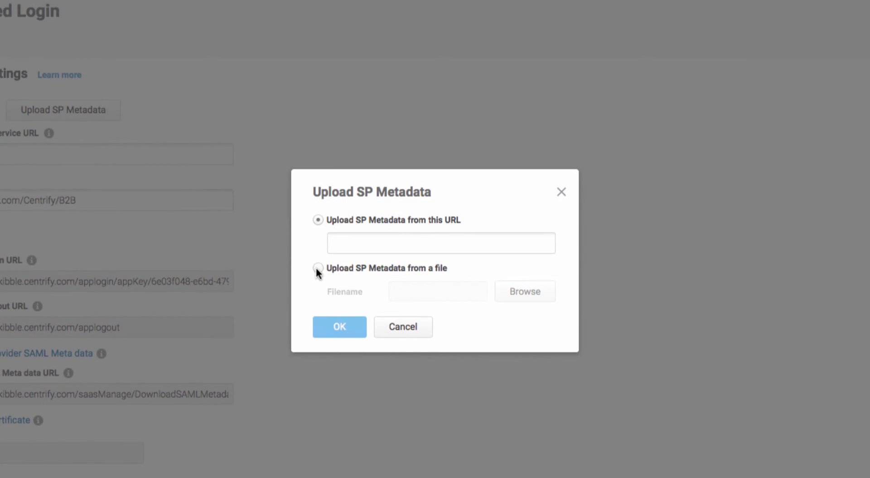
left_click(317, 268)
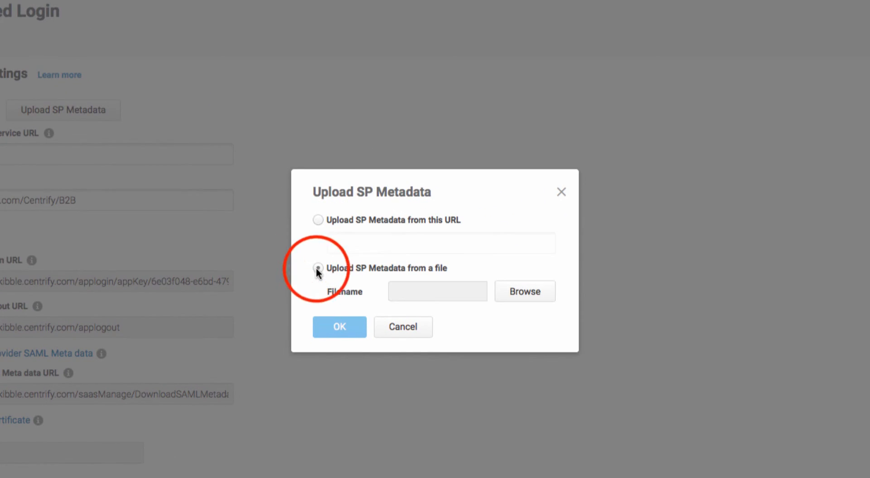
left_click(526, 299)
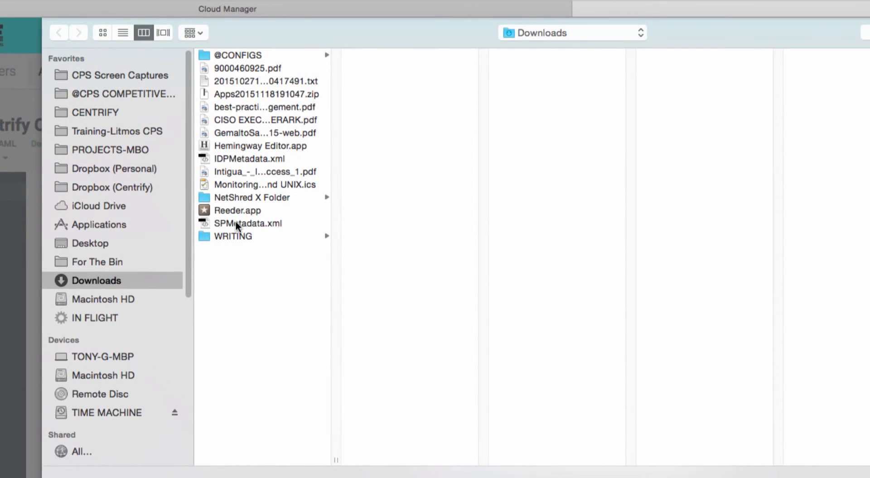
left_click(236, 223)
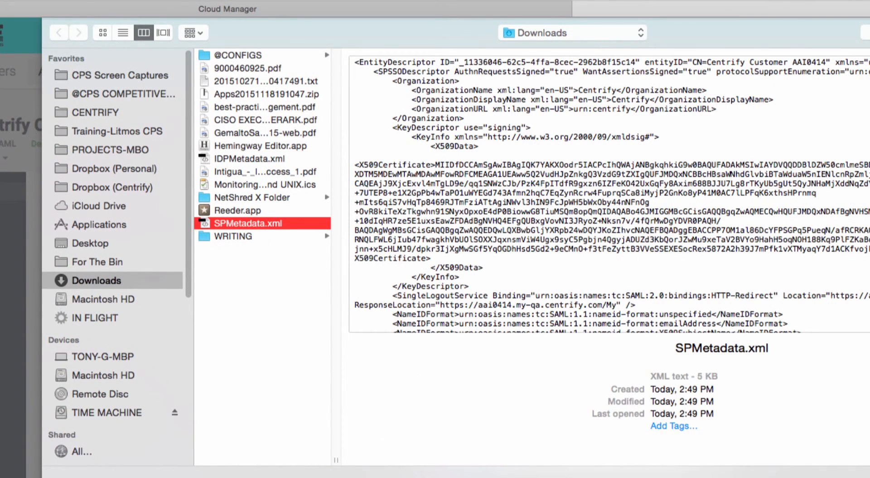
key("Return")
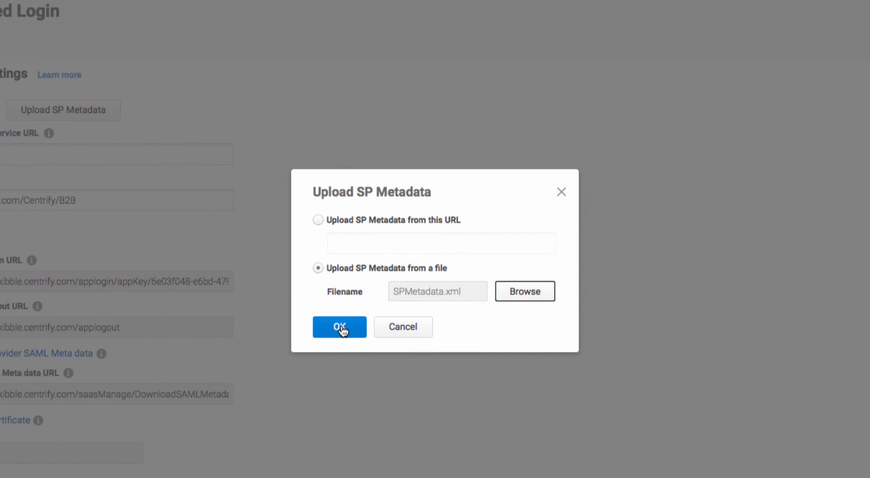
left_click(340, 328)
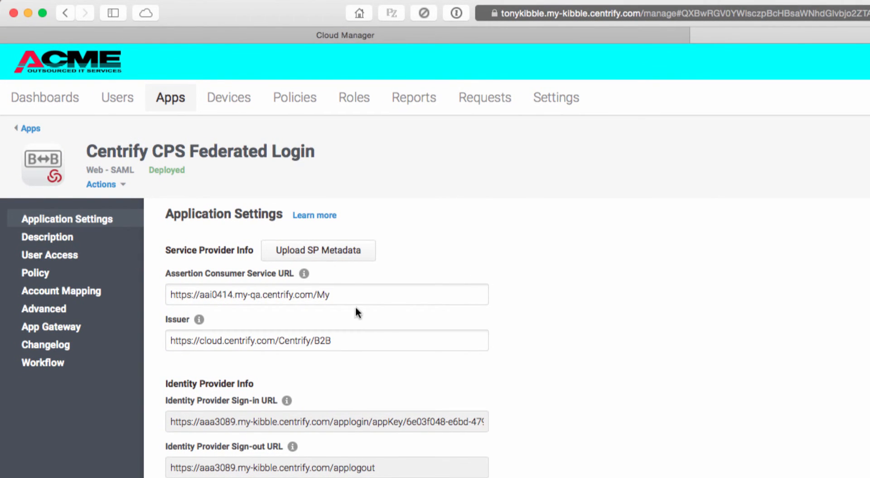
- Set the path ending the app's Assertion Consumer Service URL to Resources and save the application settings
left_click_drag(318, 294, 327, 294)
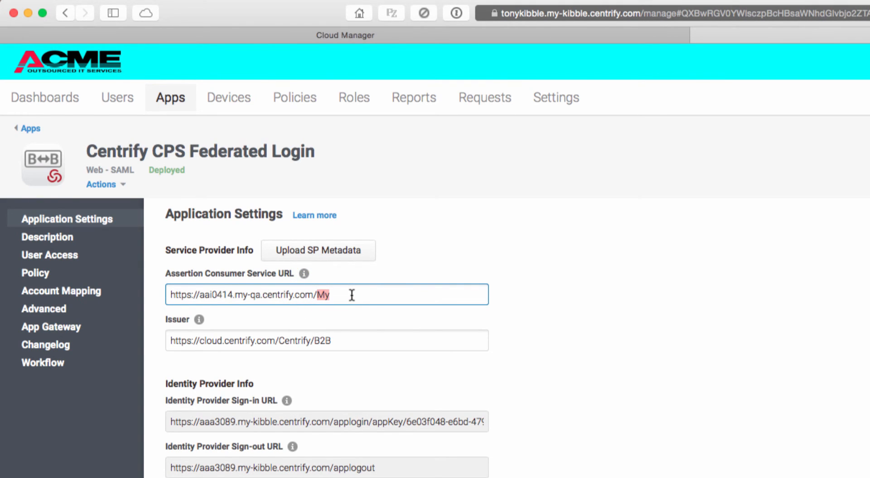
type("Resources")
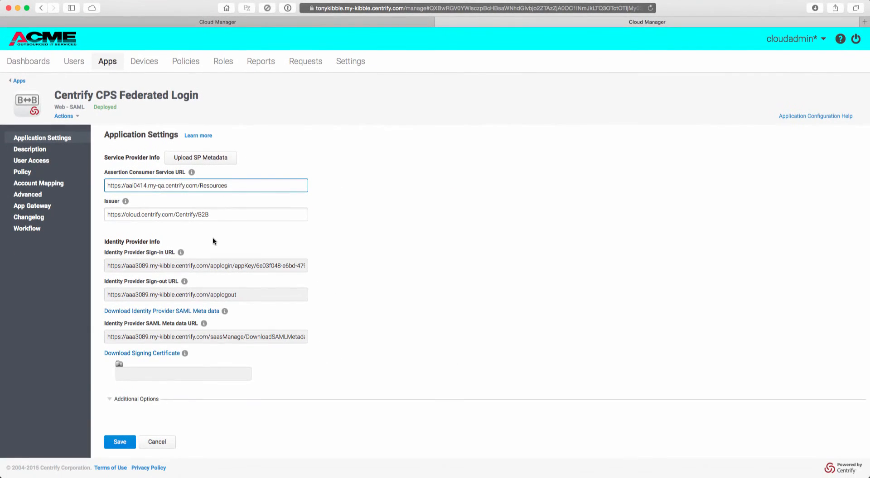
left_click(120, 442)
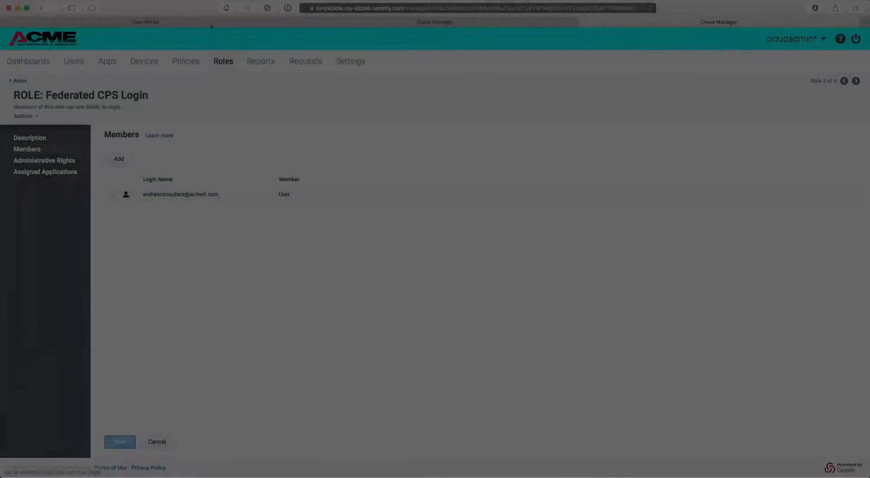
- Launch the Centrify CPS Federated Login app from the ACME user portal
left_click(210, 22)
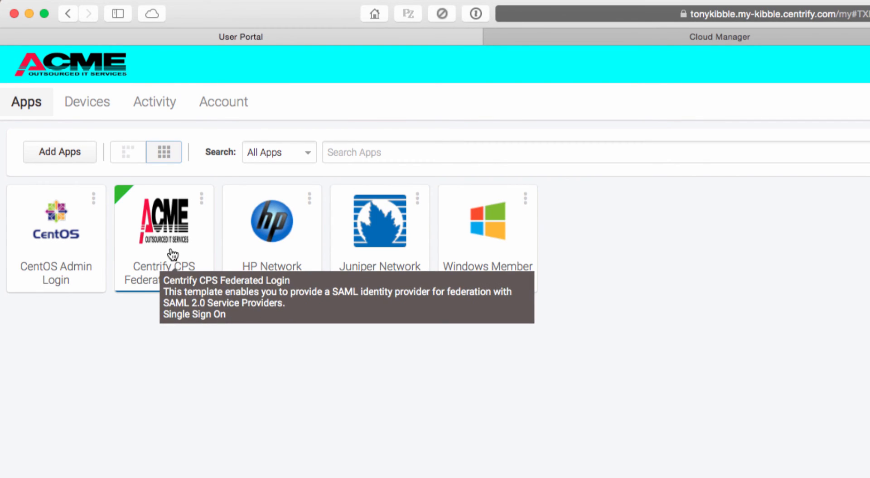
left_click(171, 254)
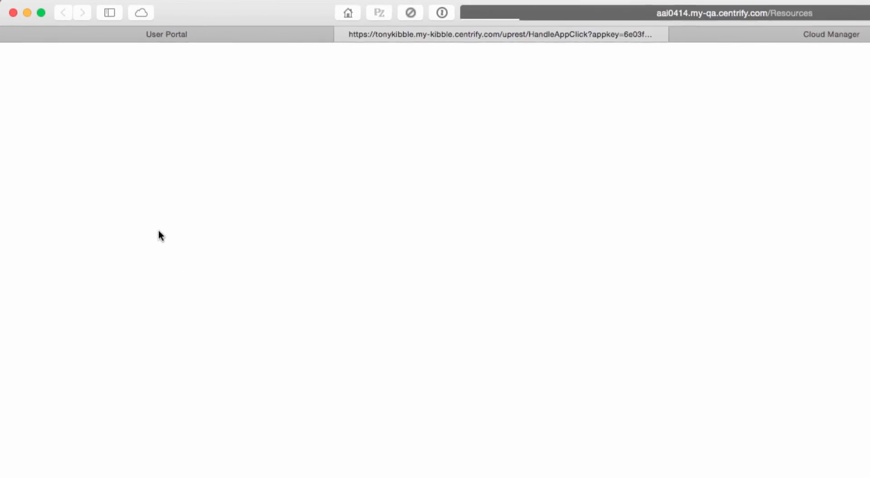